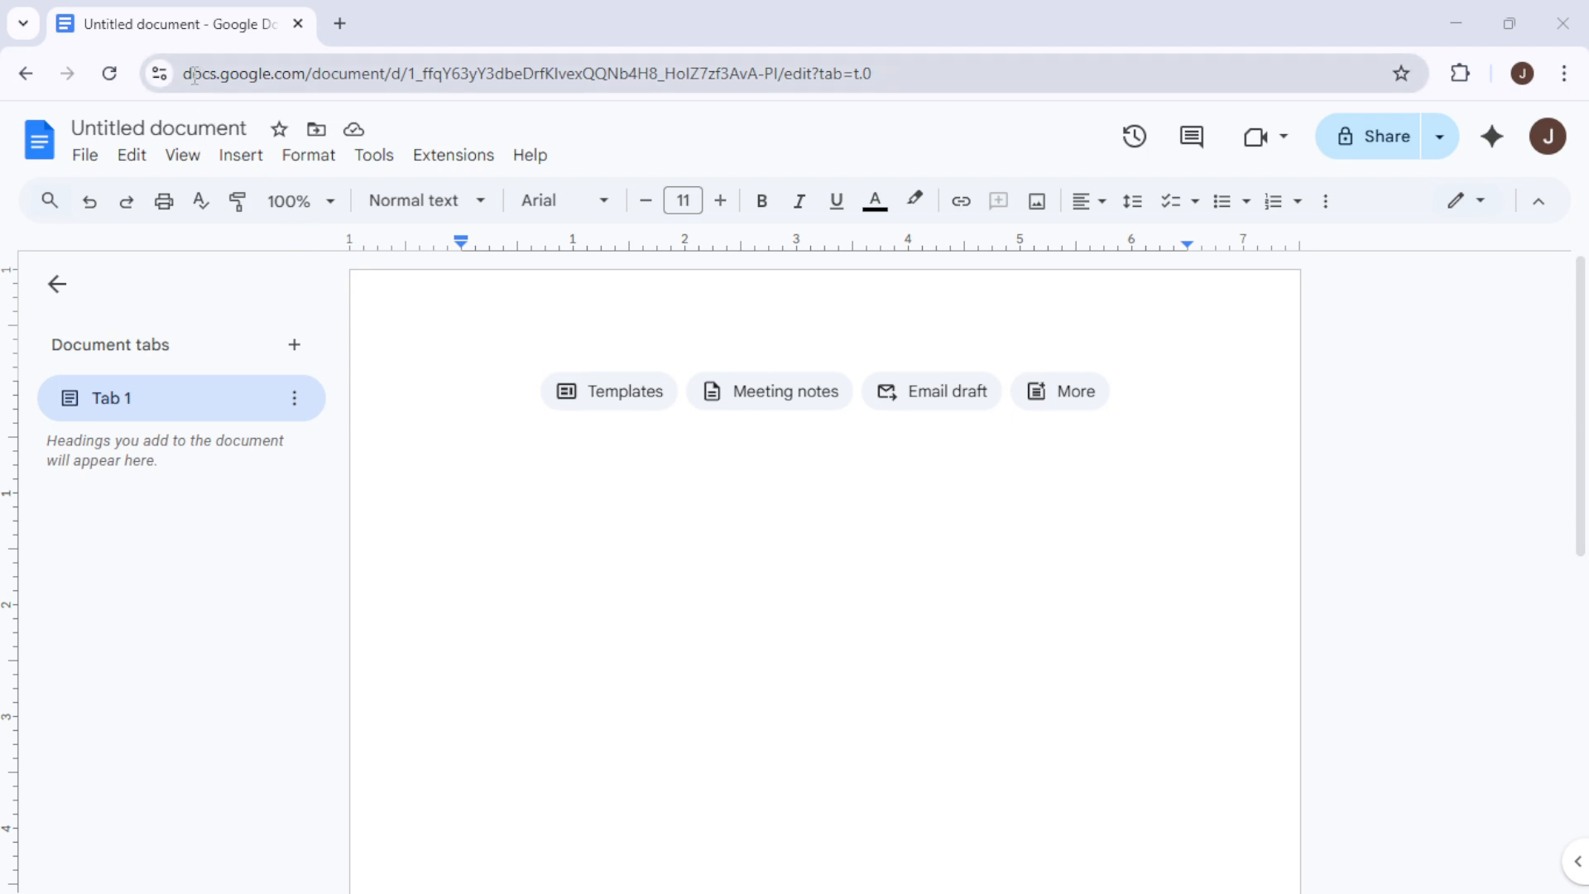
left_click_drag(190, 72, 308, 67)
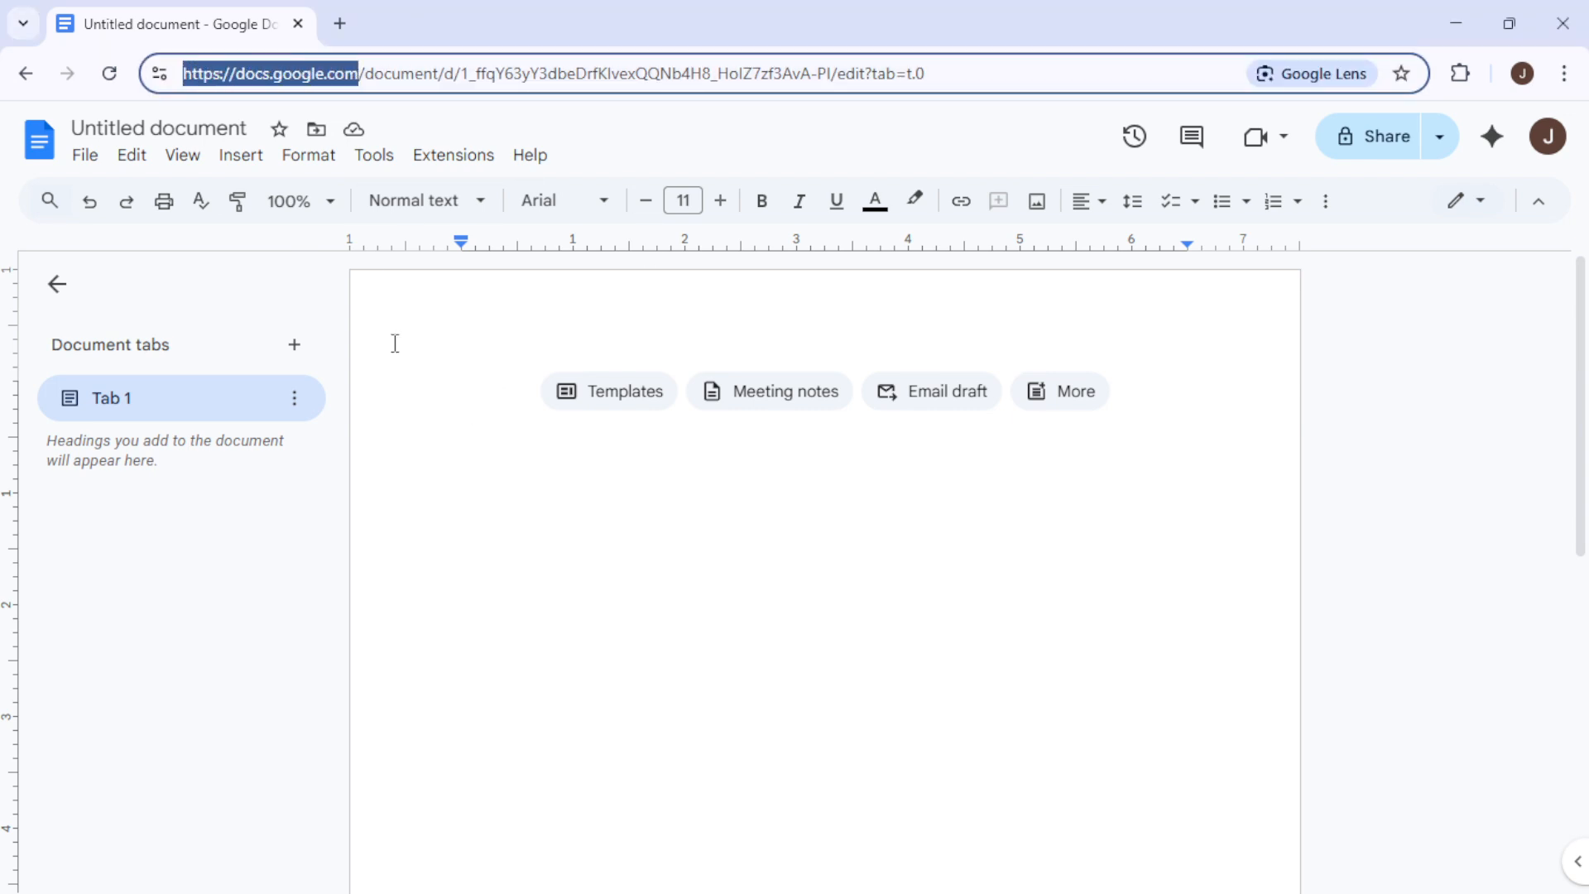
left_click(477, 409)
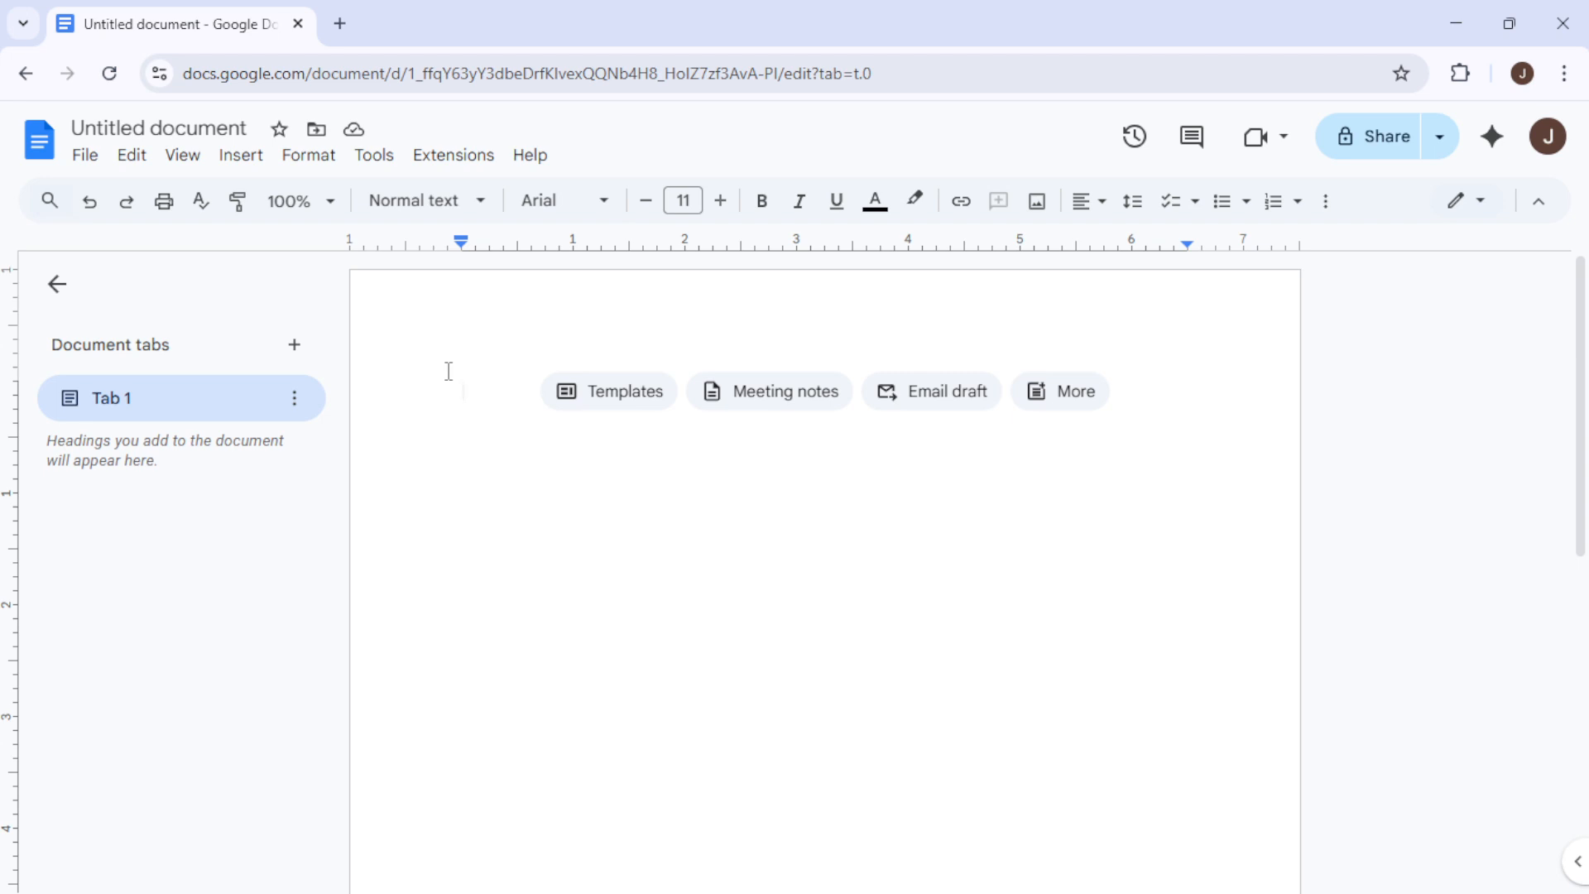
Insert a new drawing and draw a tall rectangle about 1.9 by 2.7 inches on the drawing canvas
left_click(241, 156)
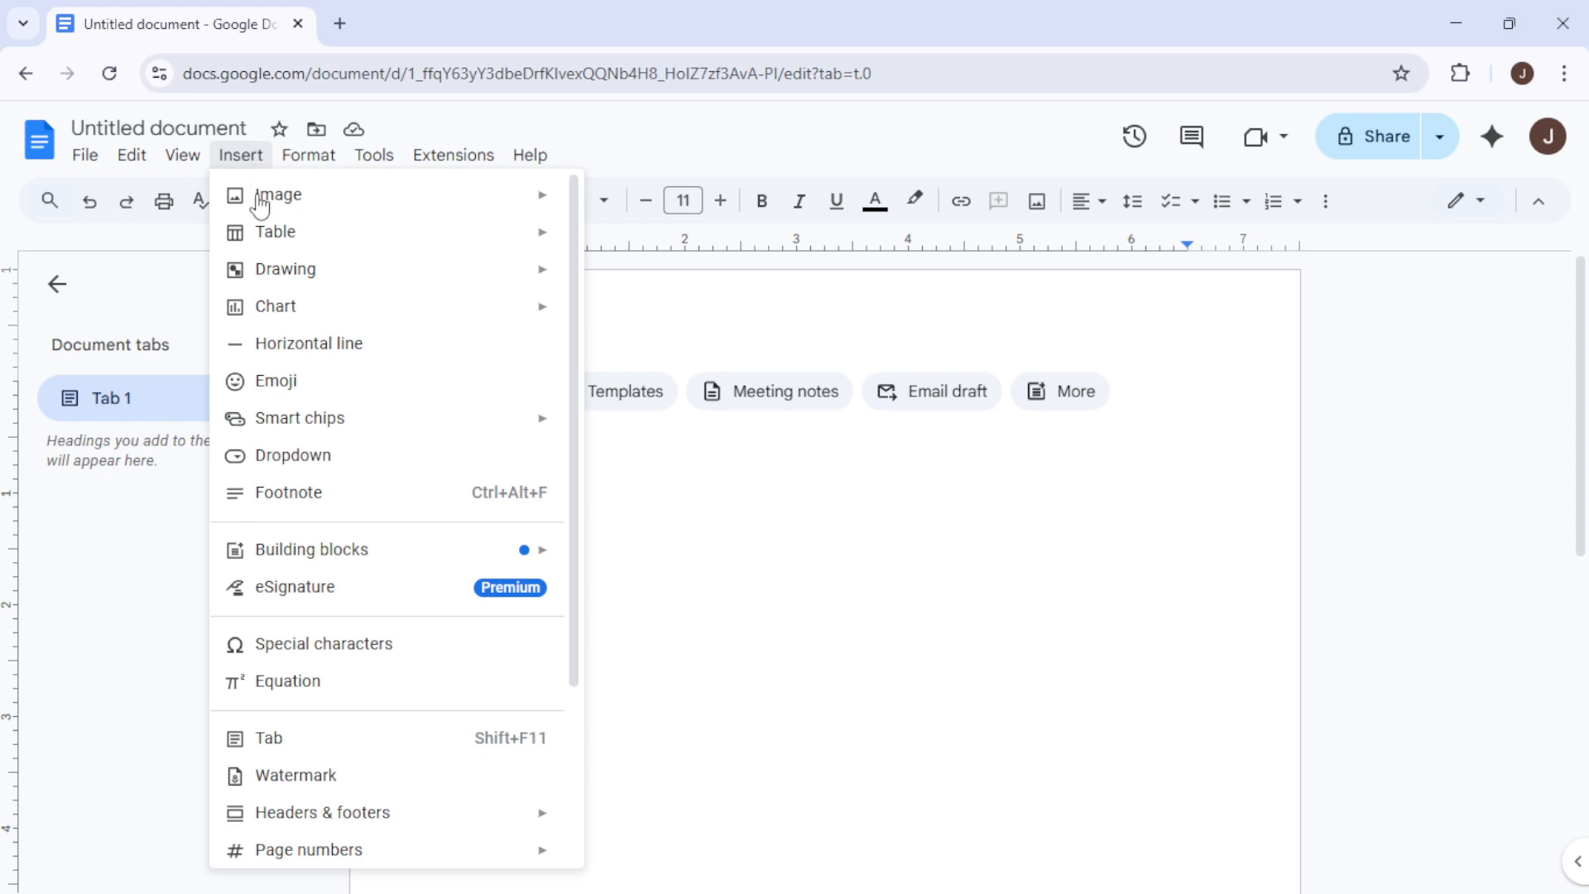
mouse_move(289, 278)
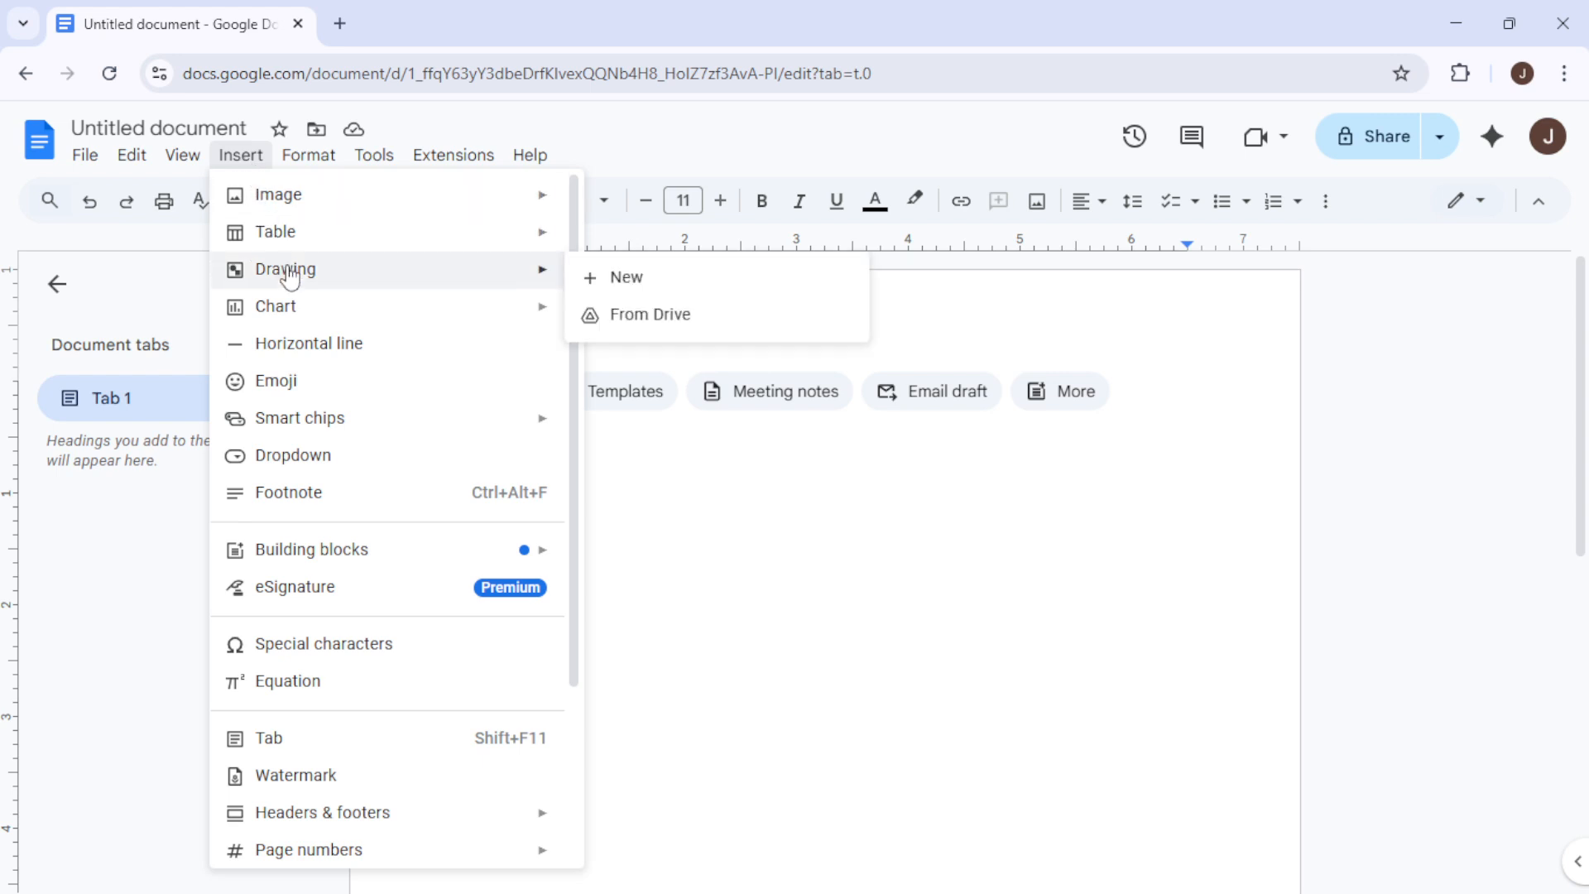
left_click(596, 281)
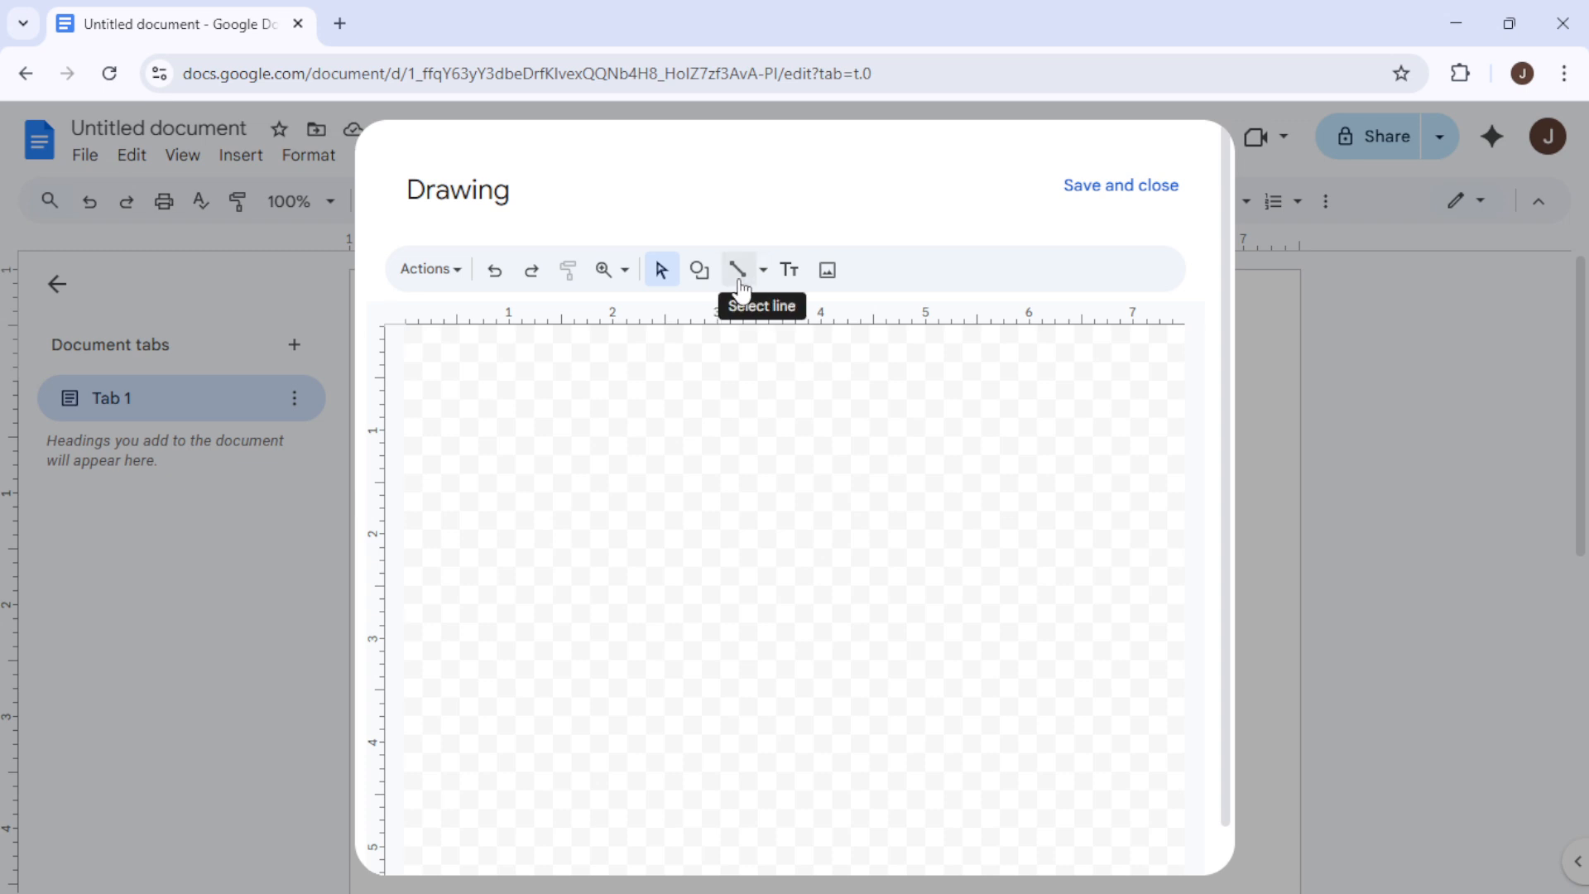
left_click(712, 284)
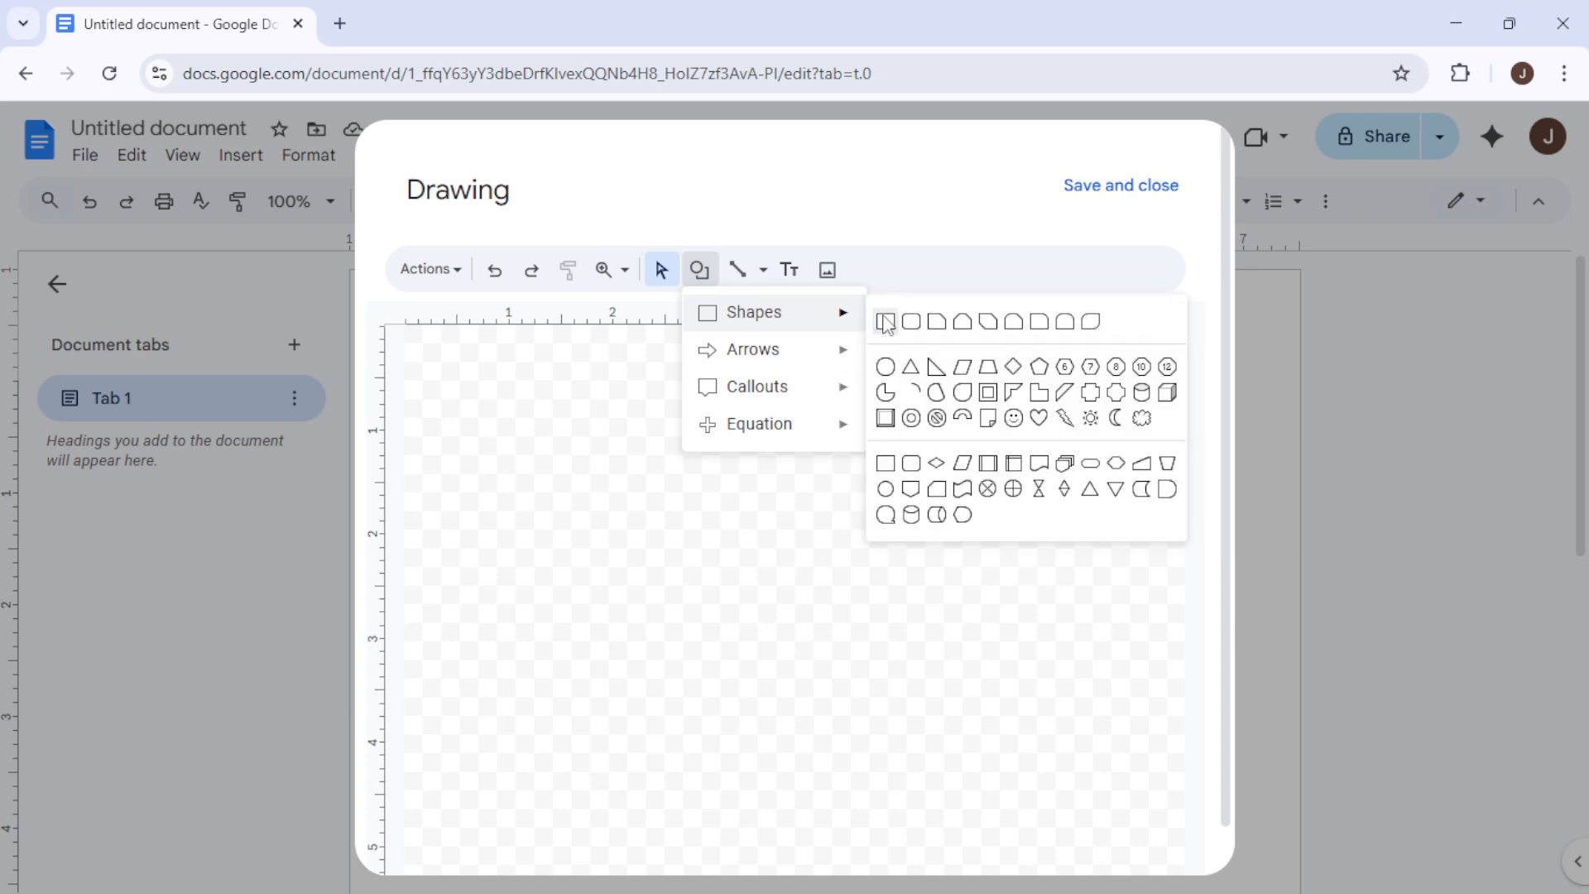
left_click(884, 322)
left_click_drag(584, 390, 779, 672)
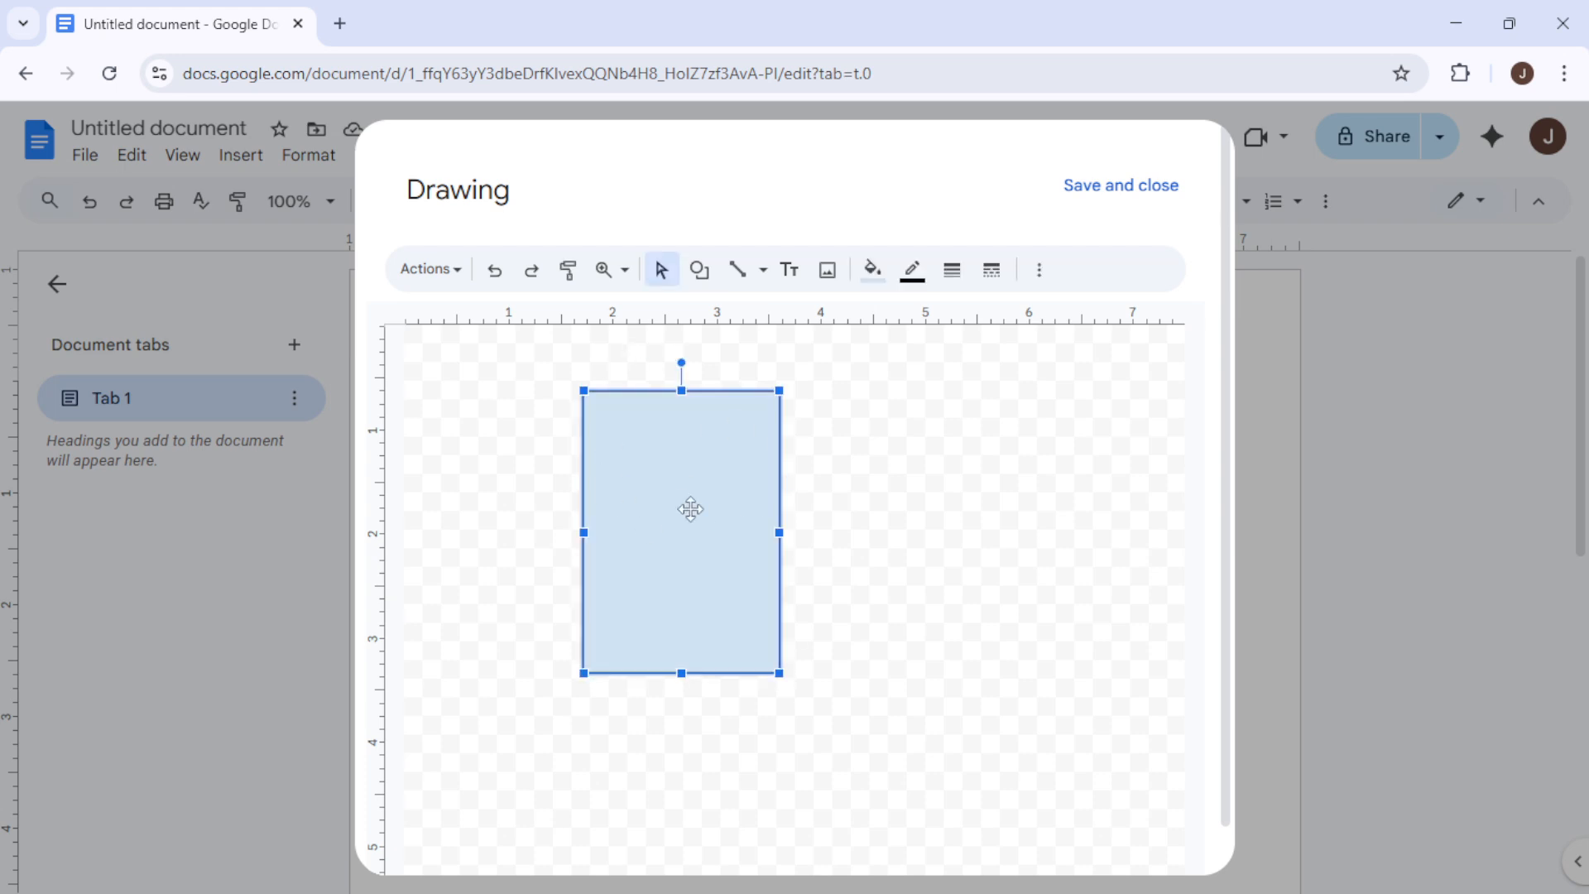
Set the rectangle's fill to transparent and its border colour to black
left_click(870, 273)
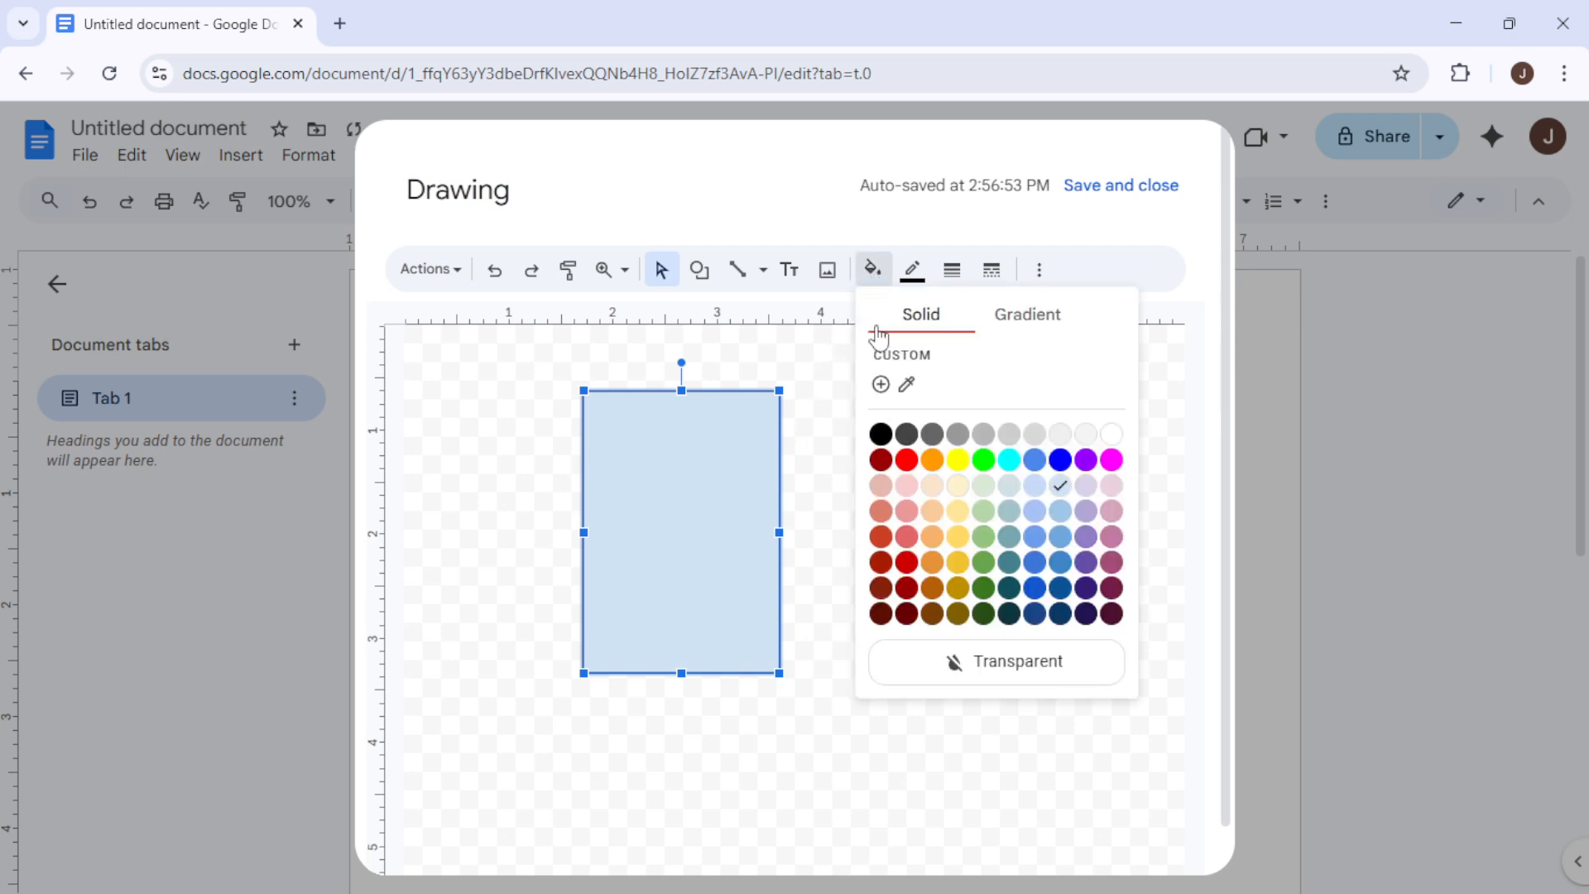
left_click(978, 672)
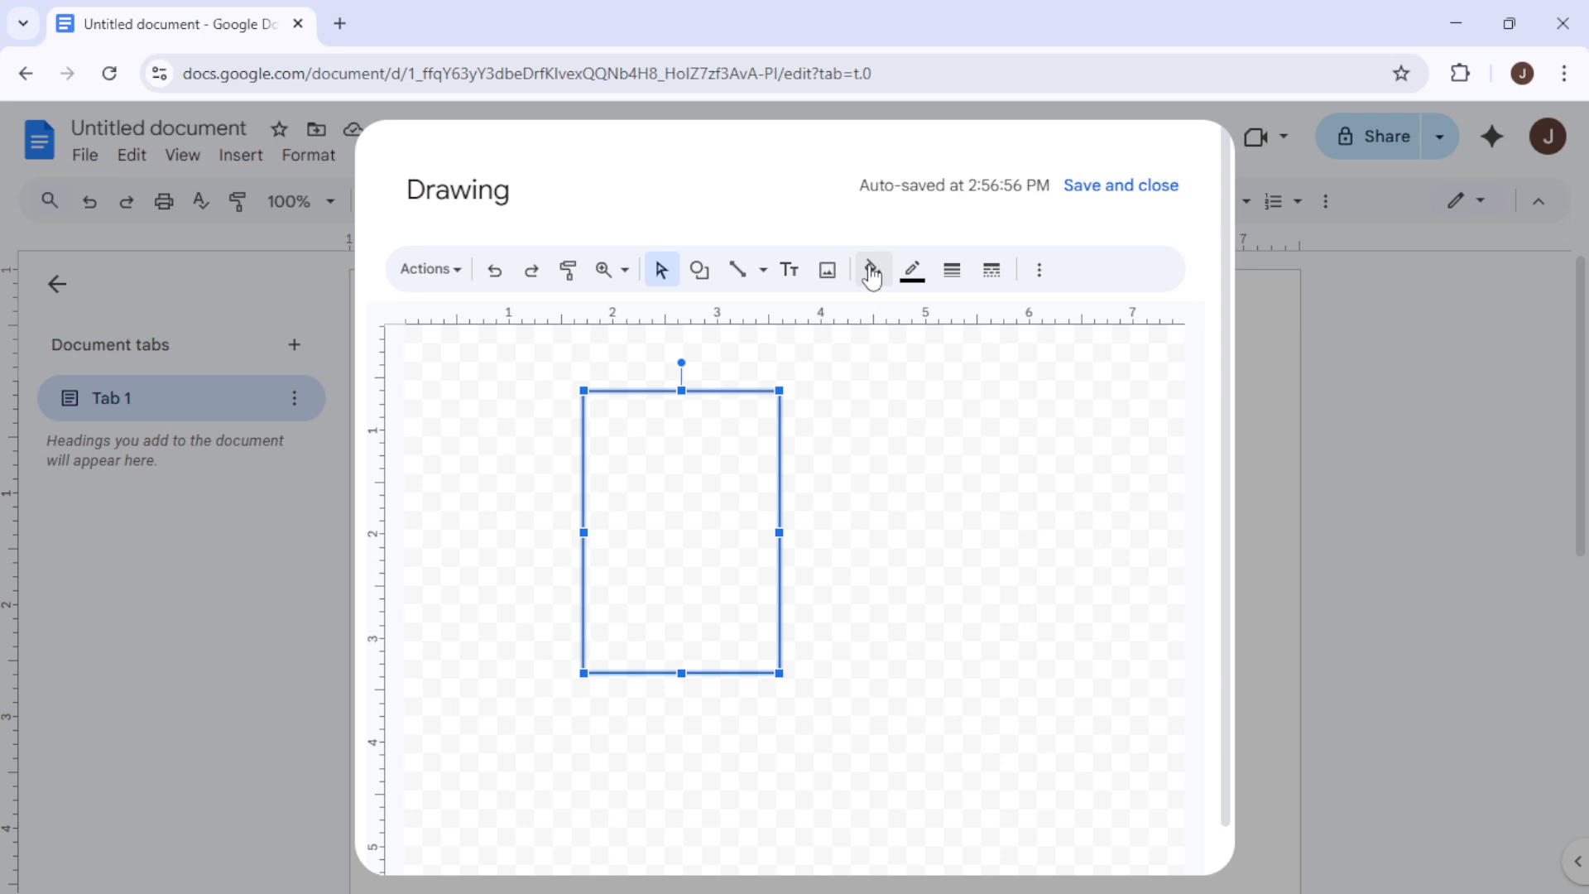
left_click(919, 275)
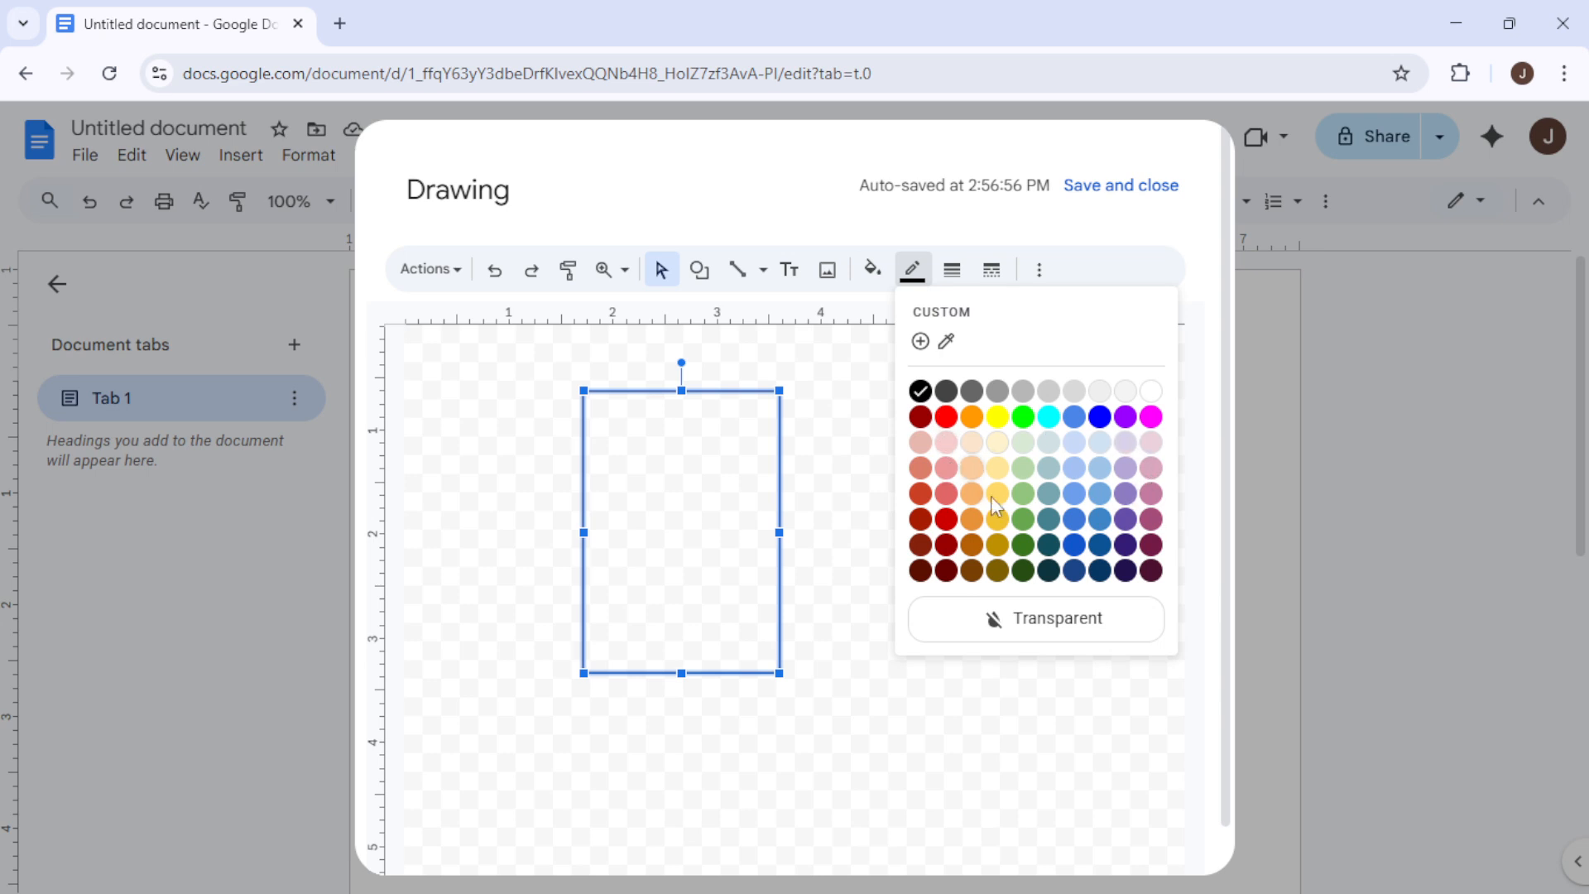
left_click(922, 393)
Set the rectangle's border weight to 8px, deselect it, and save the drawing into the document
left_click(953, 273)
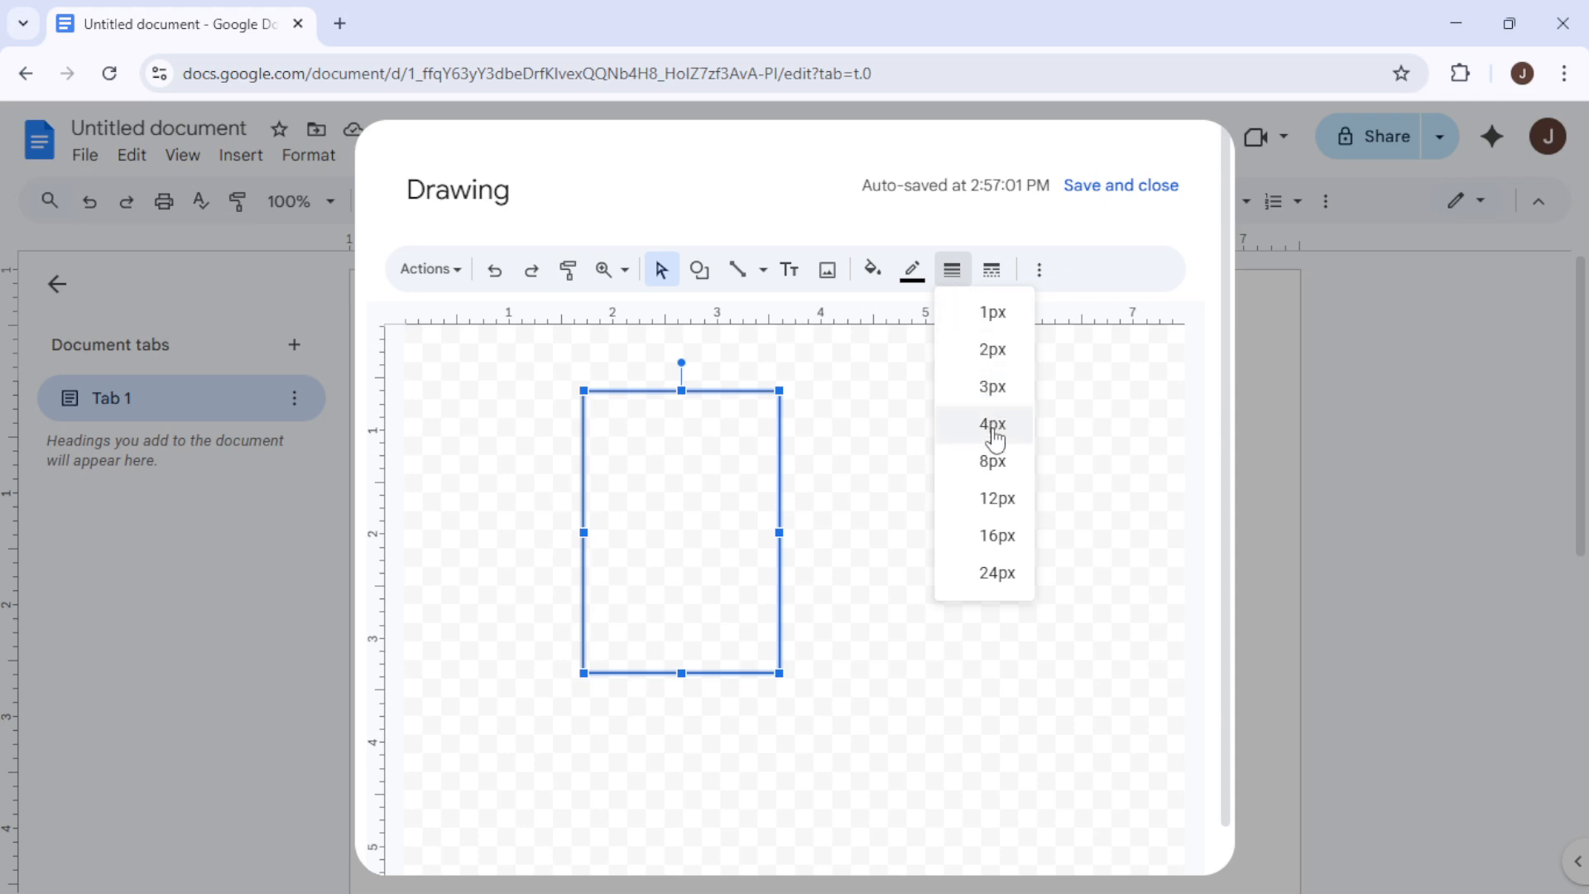
left_click(992, 463)
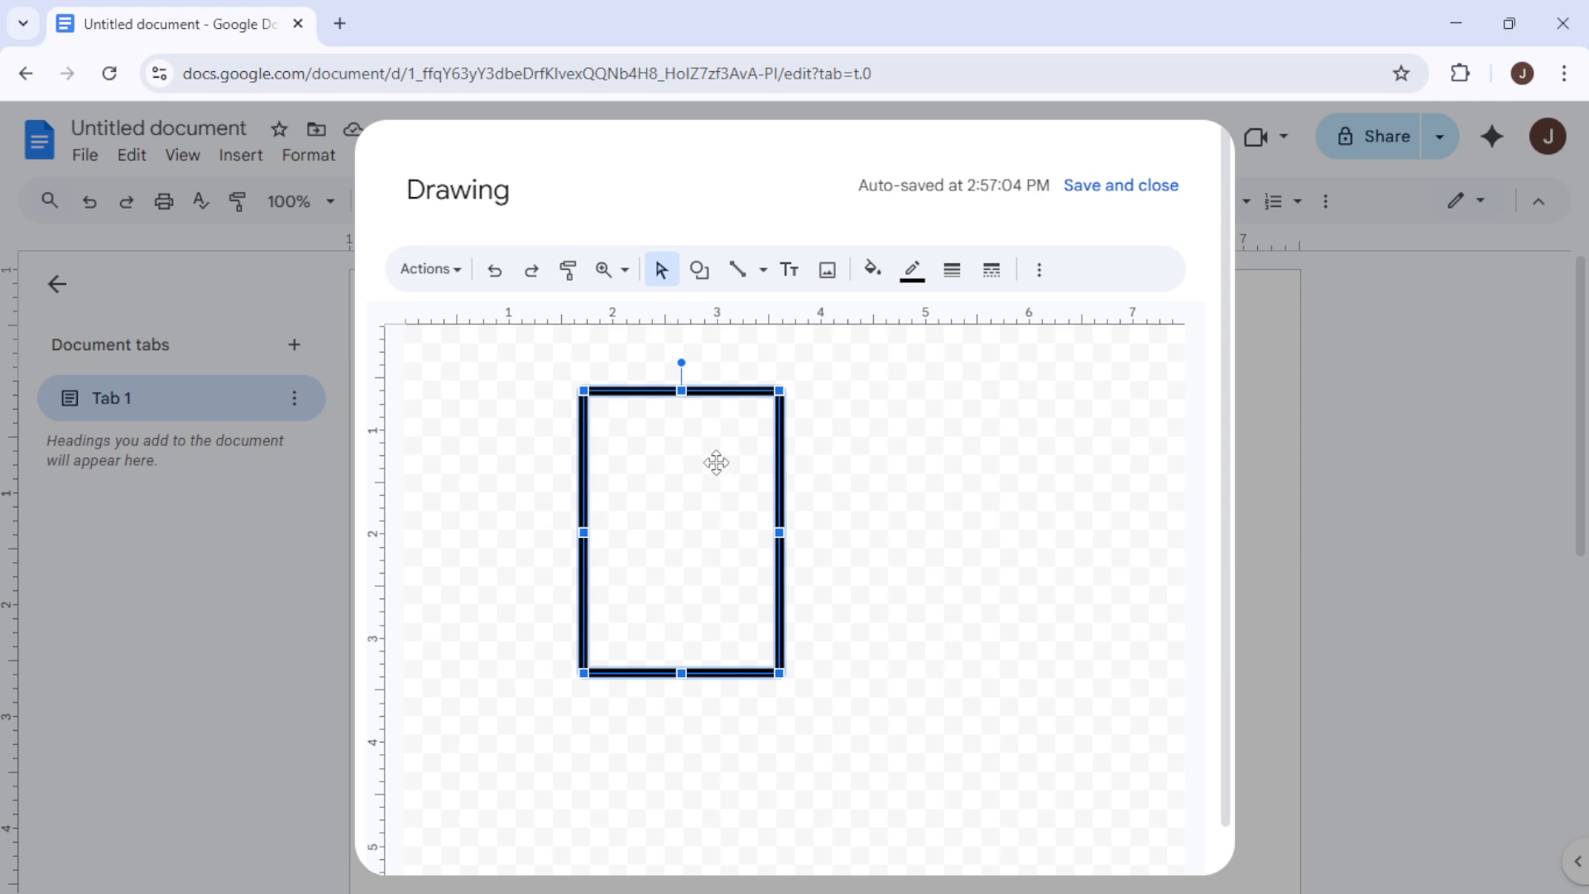
left_click(917, 463)
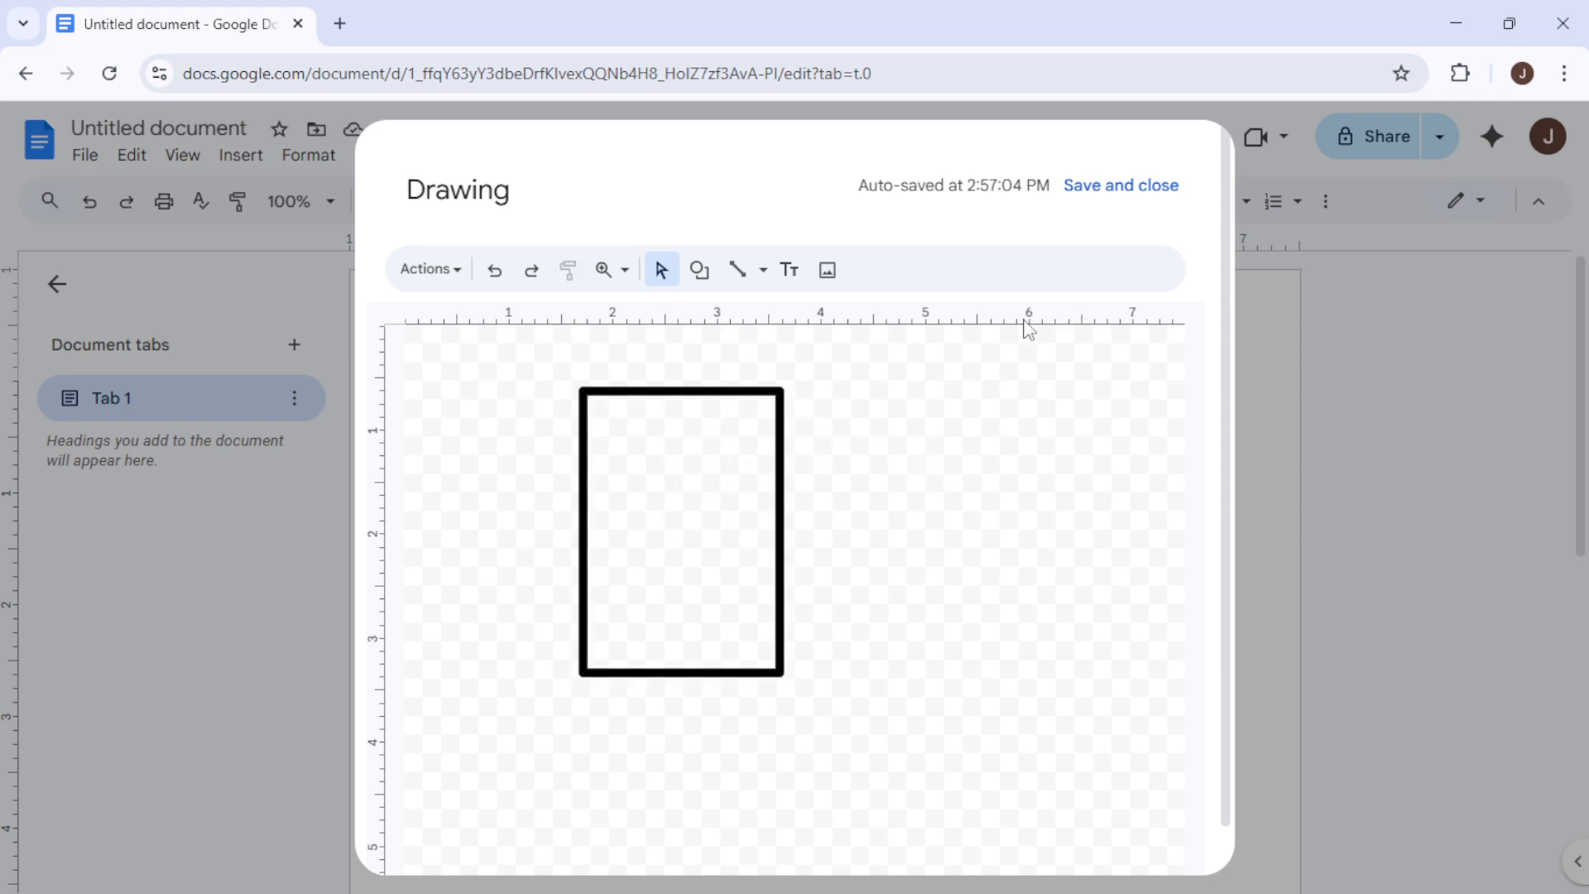
left_click(1120, 195)
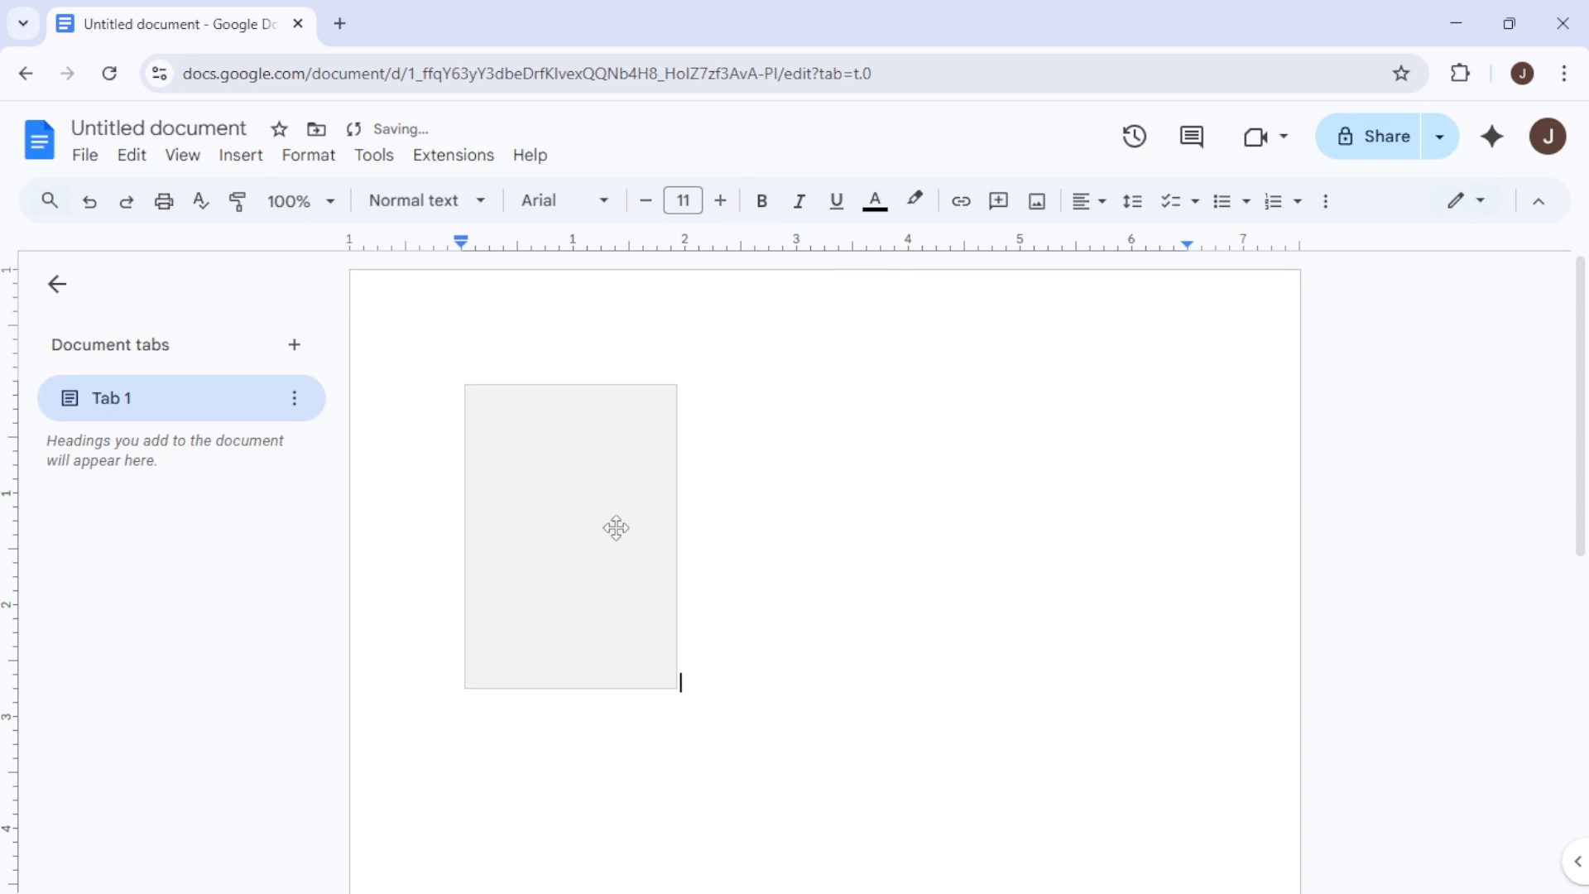
Set the inserted drawing to sit in front of text with a fixed position on the page
left_click(602, 520)
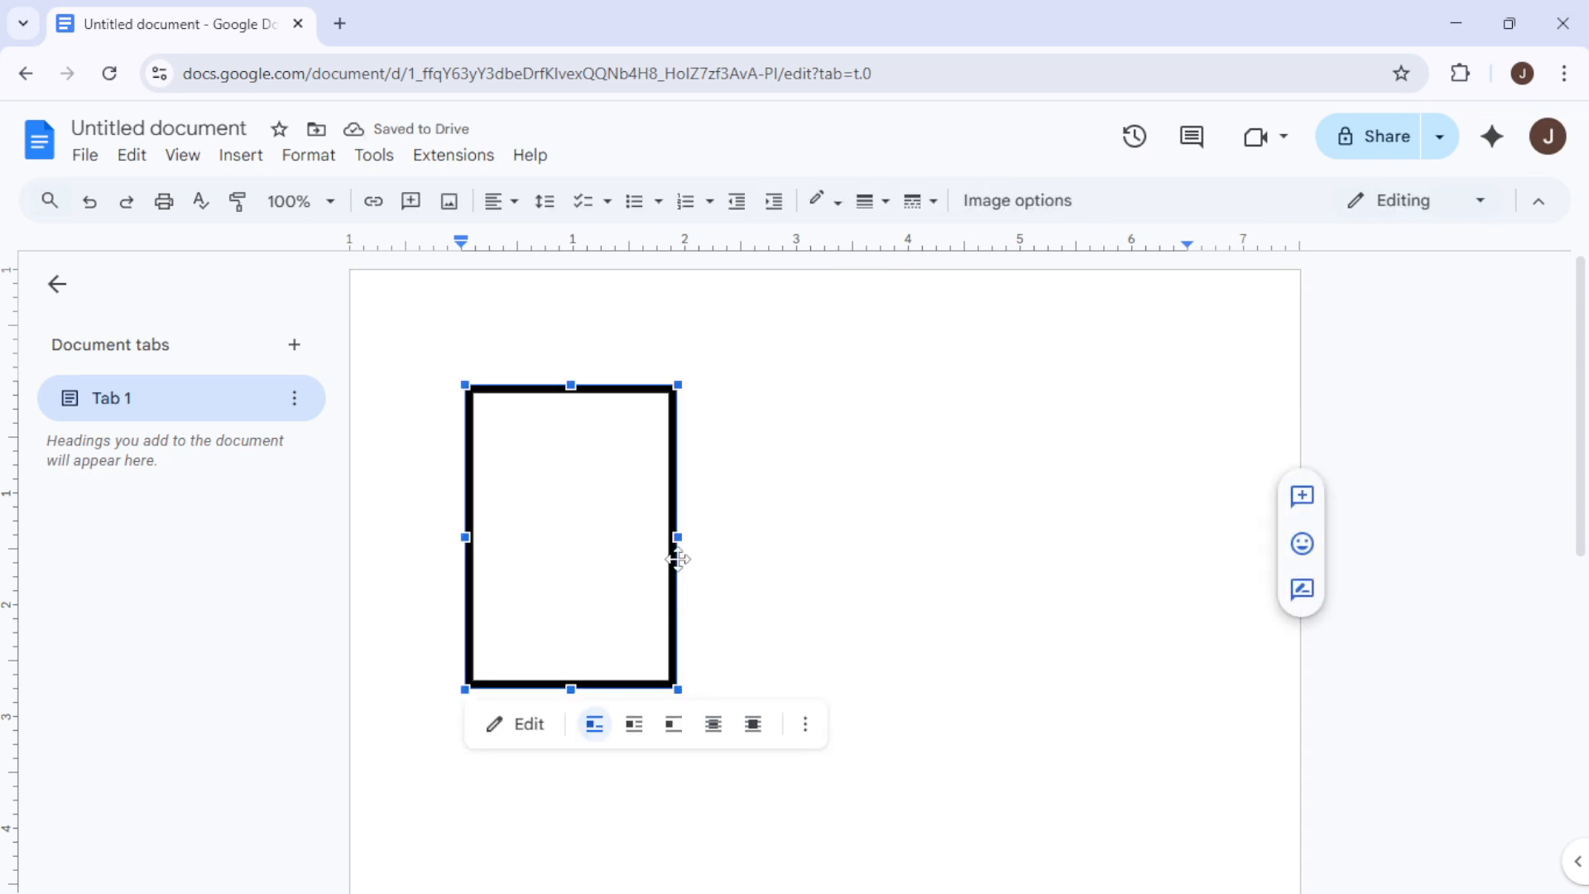
left_click(754, 730)
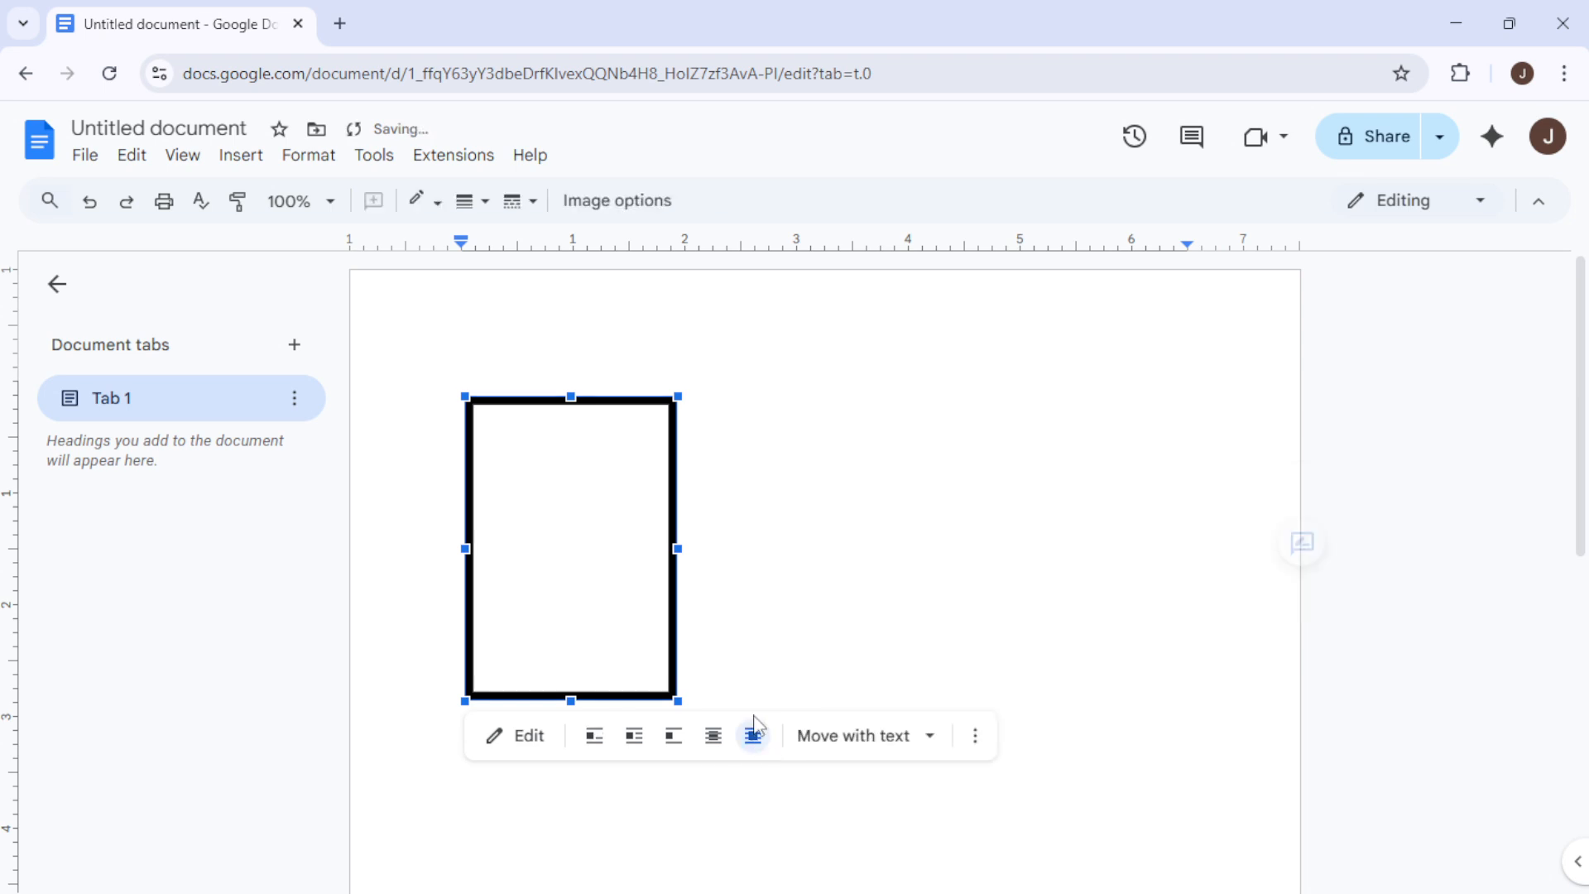
left_click(906, 750)
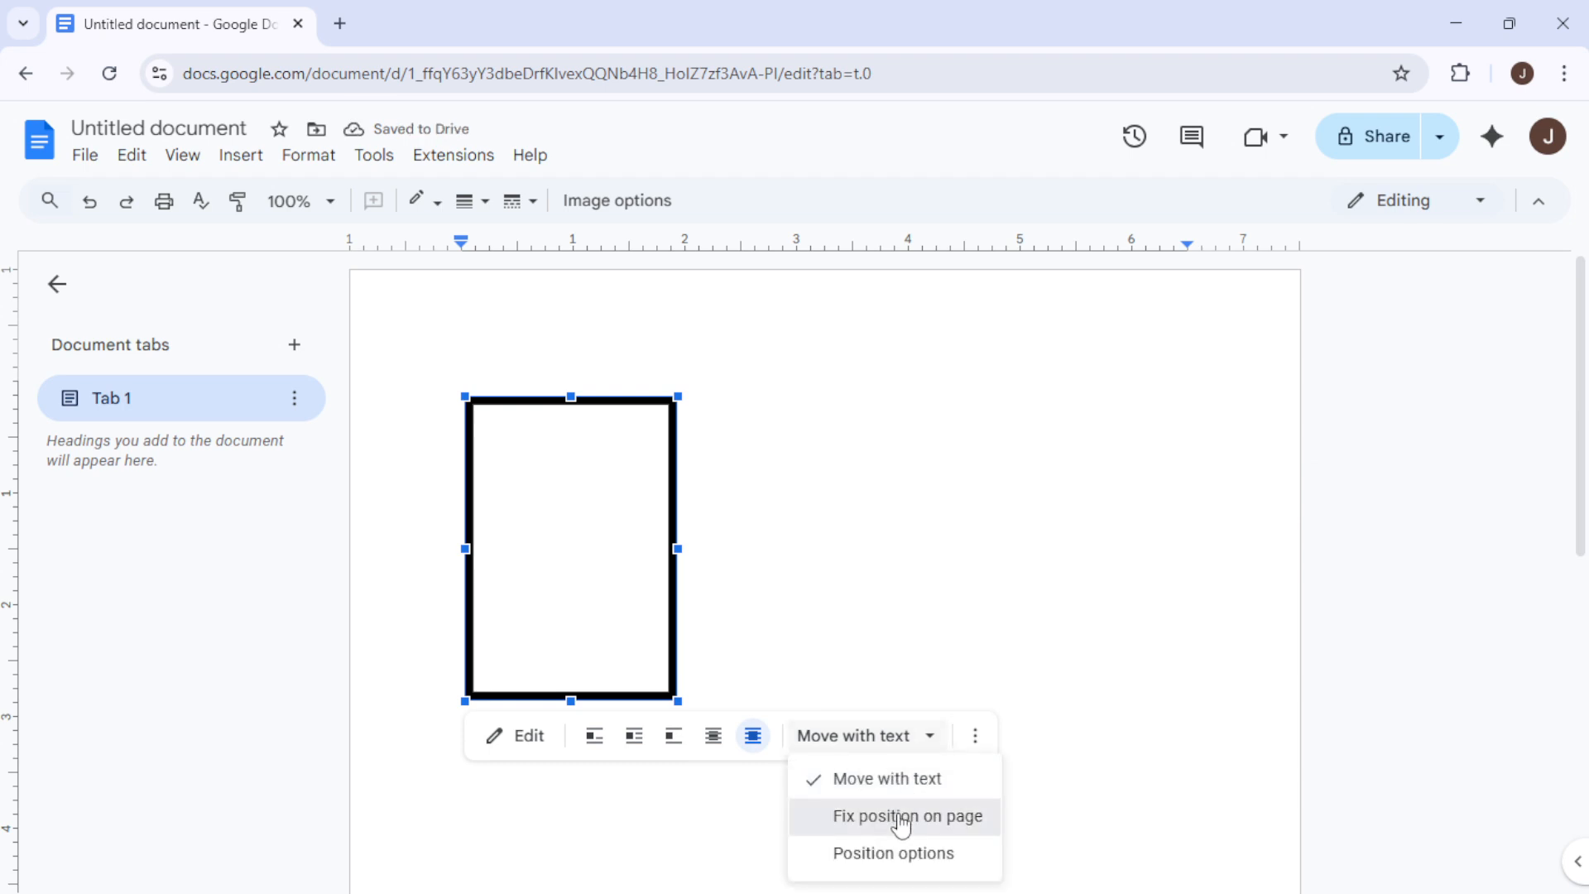
left_click(902, 819)
Stretch the drawing wider to the right and extend its bottom edge down toward the page bottom
left_click_drag(678, 551, 1174, 556)
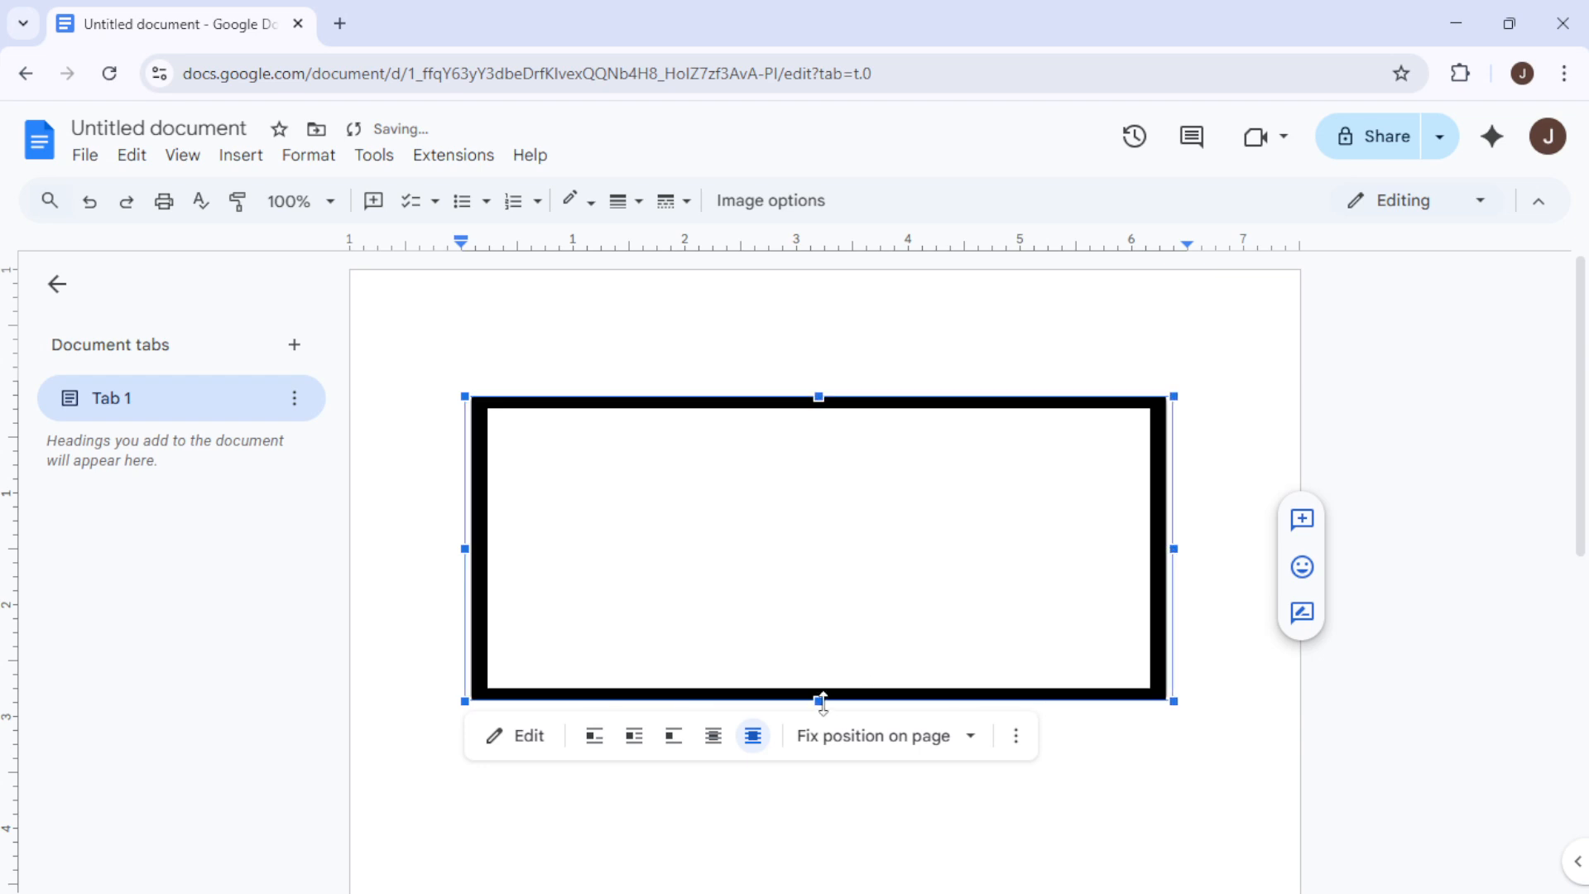
left_click_drag(822, 703, 823, 712)
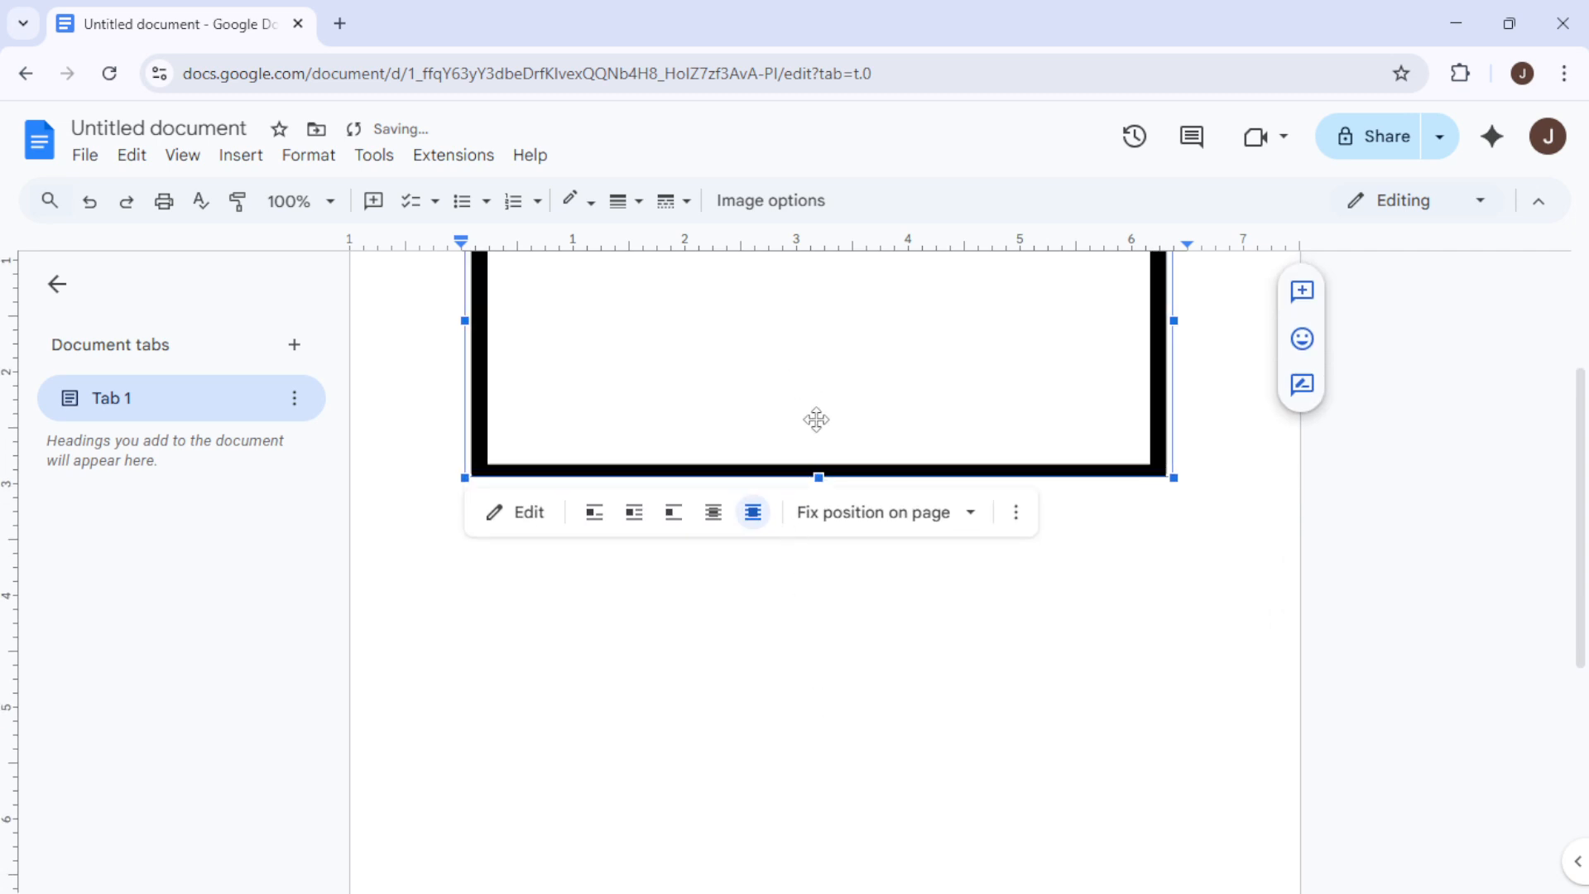
left_click_drag(818, 478, 816, 586)
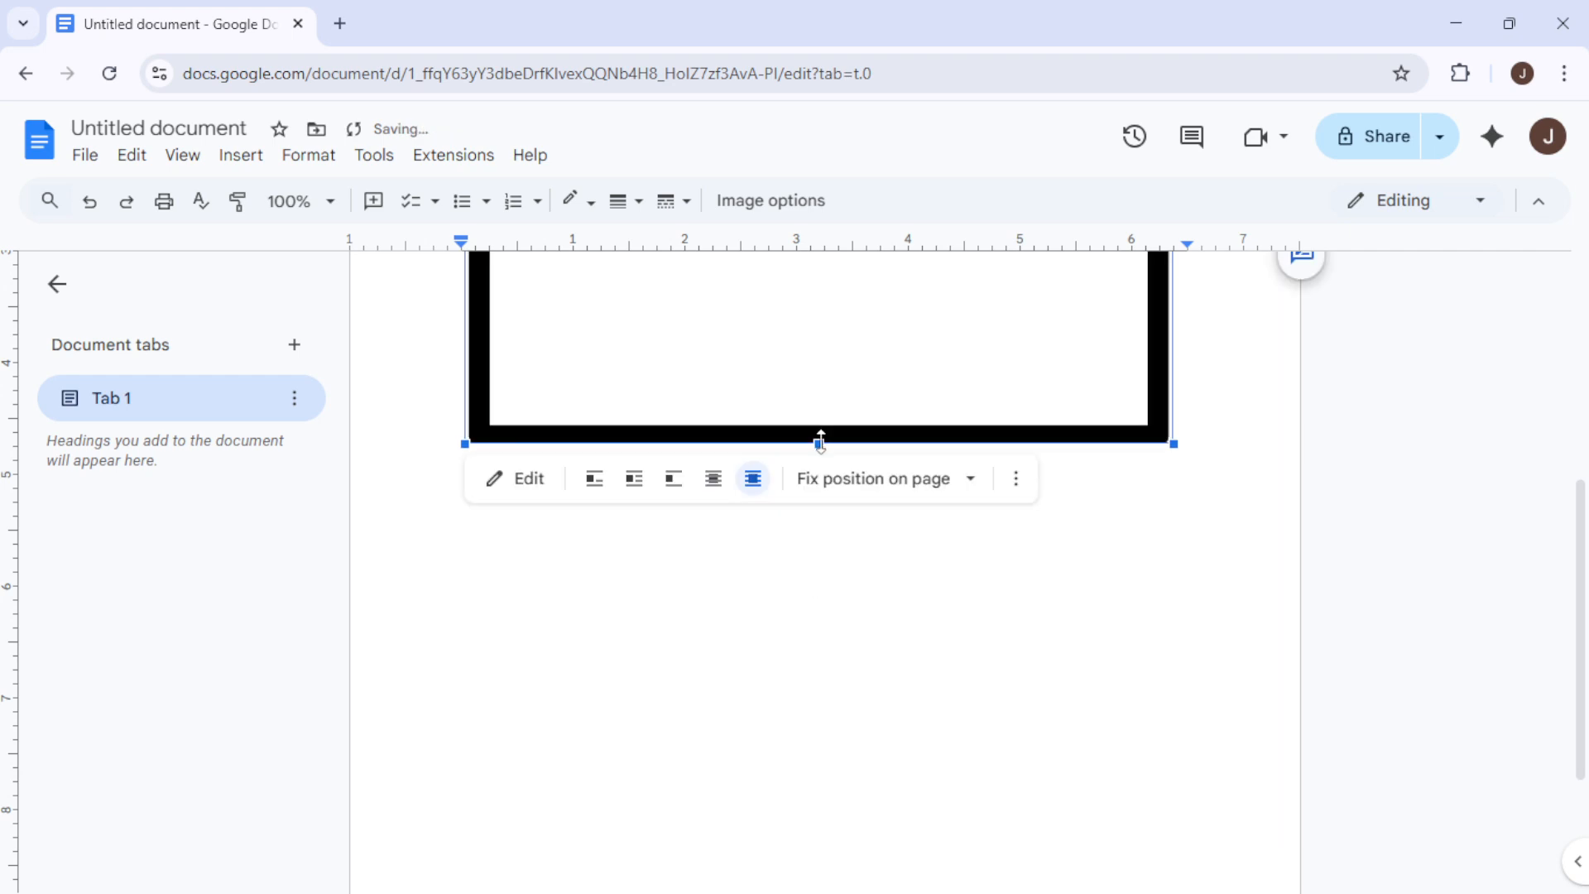
left_click_drag(819, 476, 836, 785)
scroll(833, 639, "down", 3)
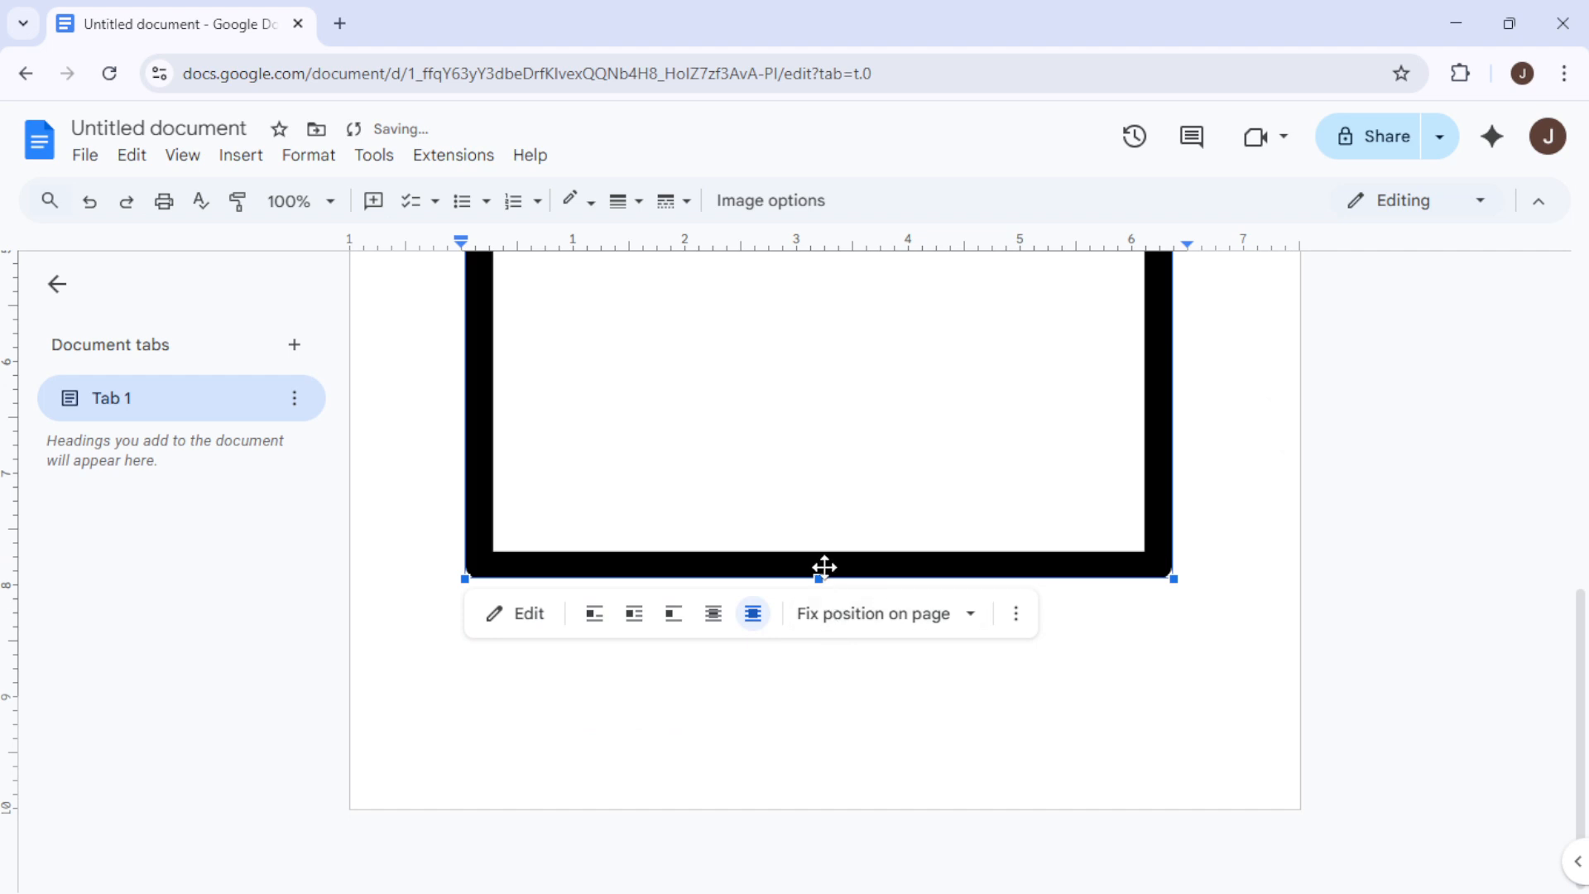
left_click_drag(818, 578, 812, 727)
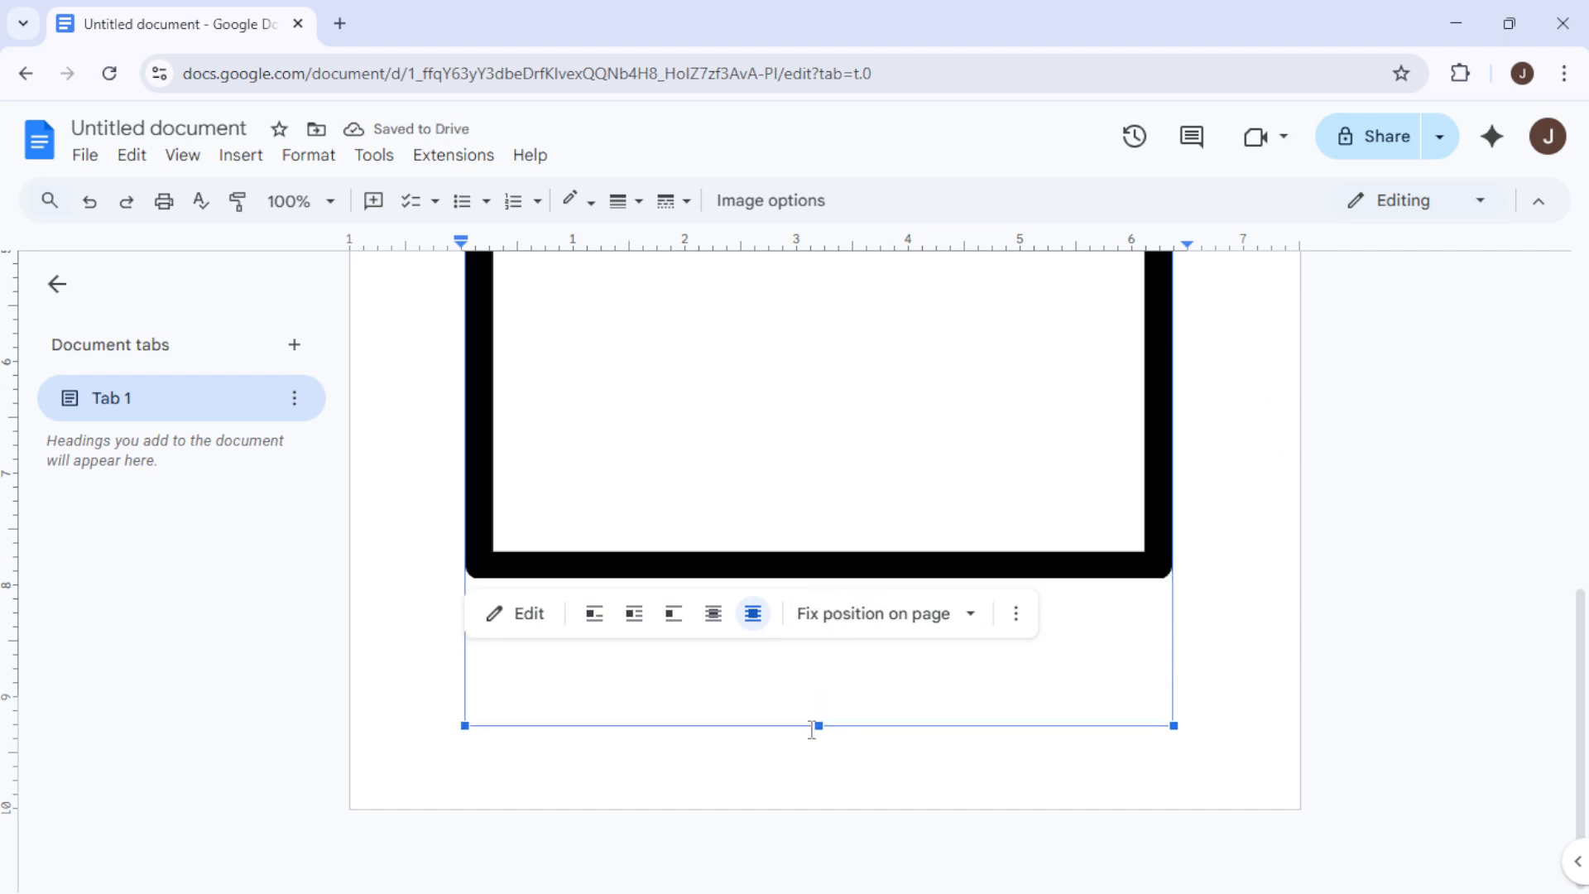
Extend the drawing's top, left and right edges outward toward the page edges
scroll(725, 565, "up", 8)
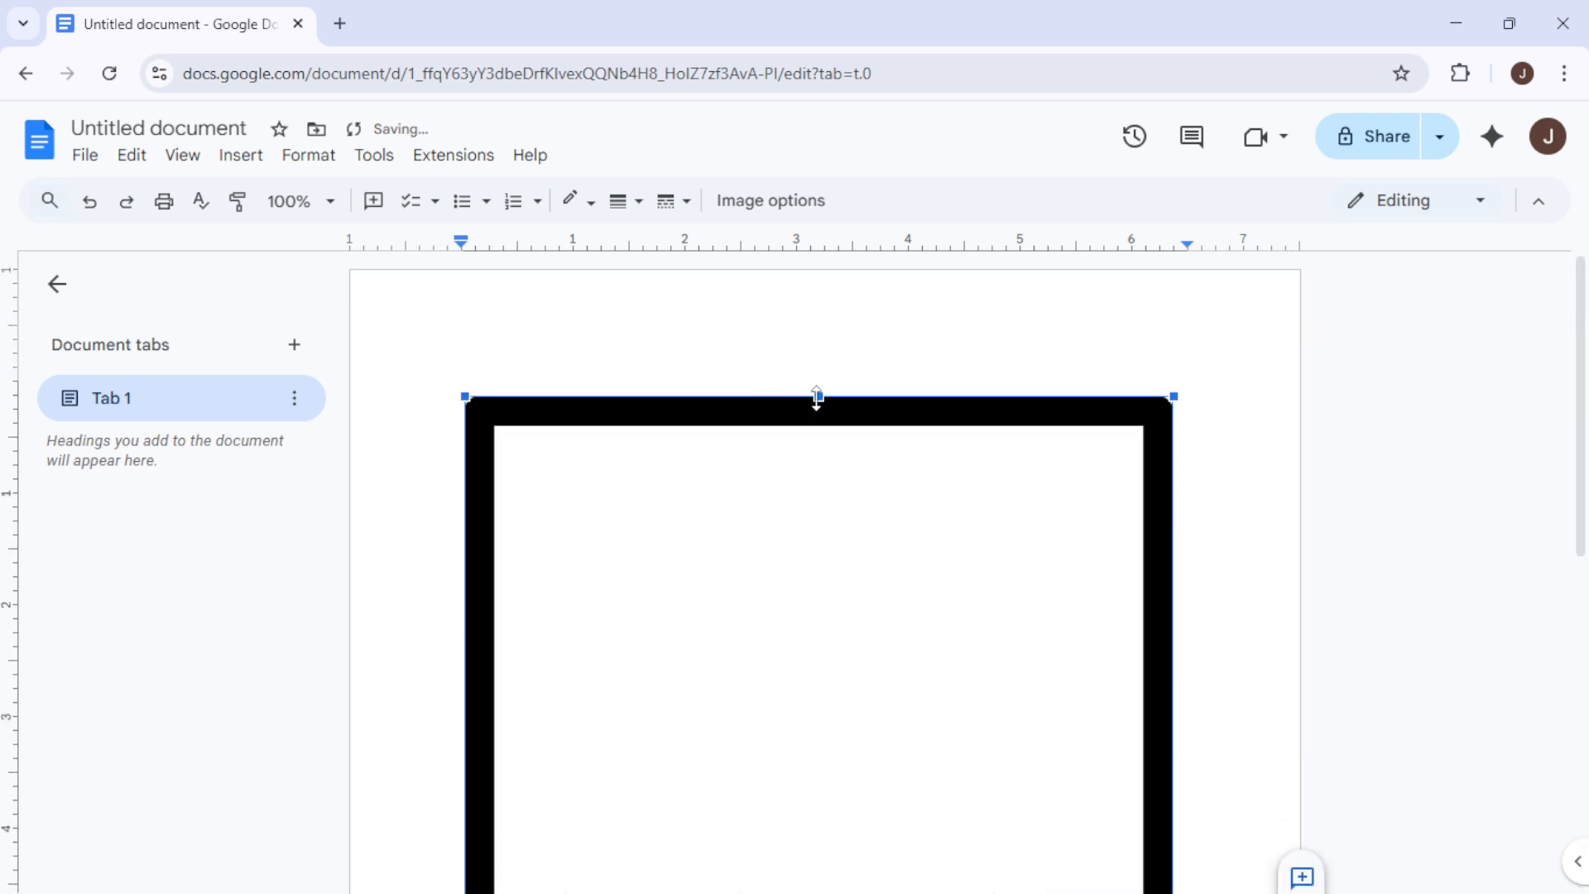
left_click_drag(819, 396, 808, 330)
scroll(741, 607, "down", 3)
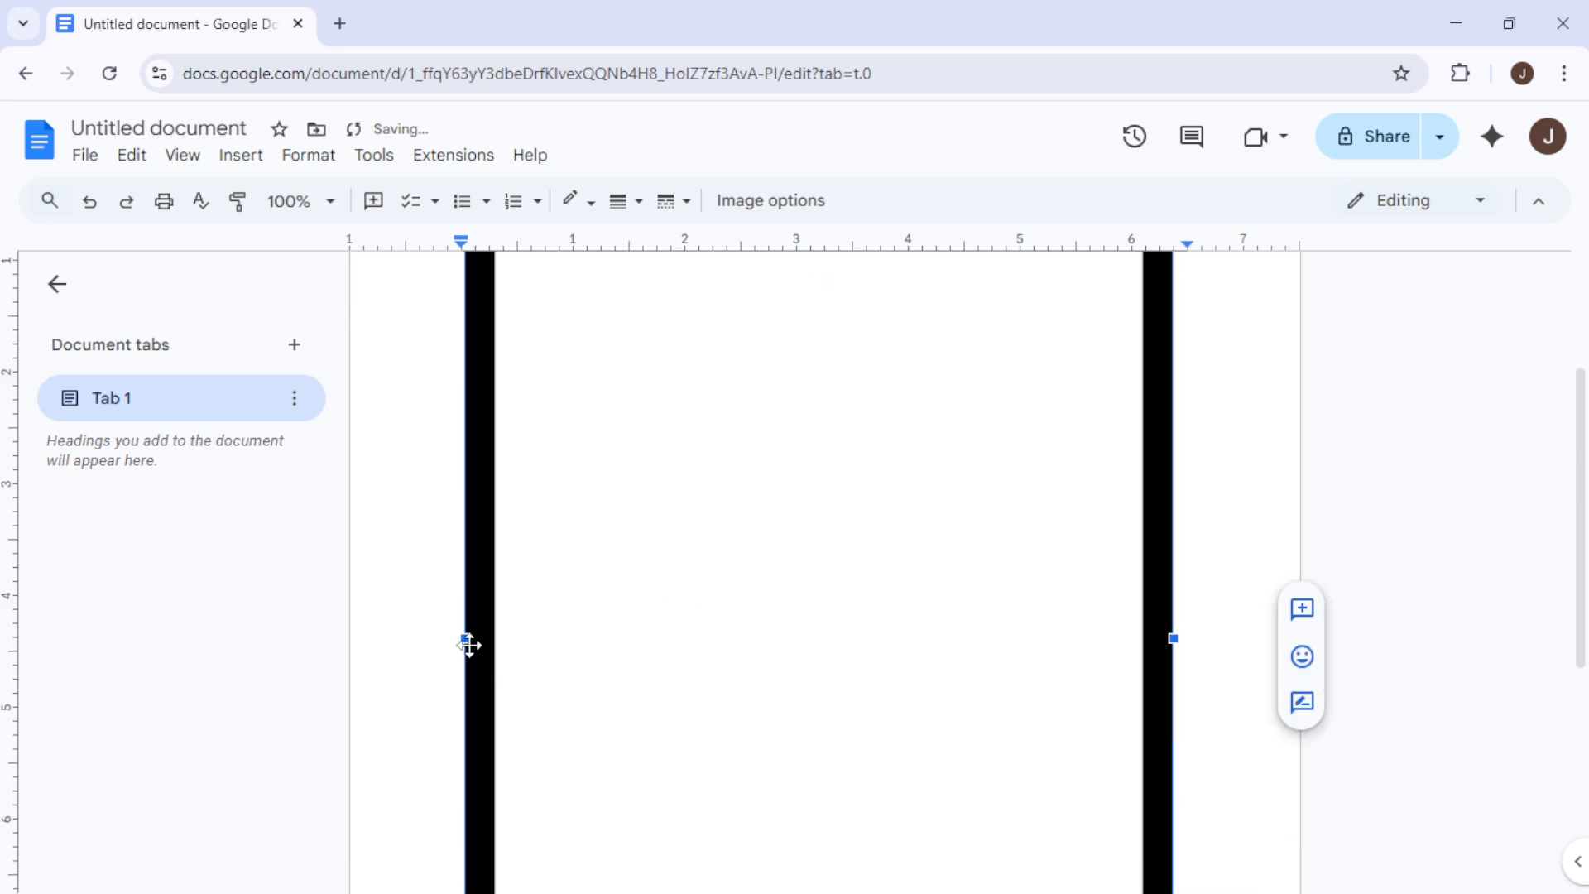
left_click_drag(464, 640, 414, 643)
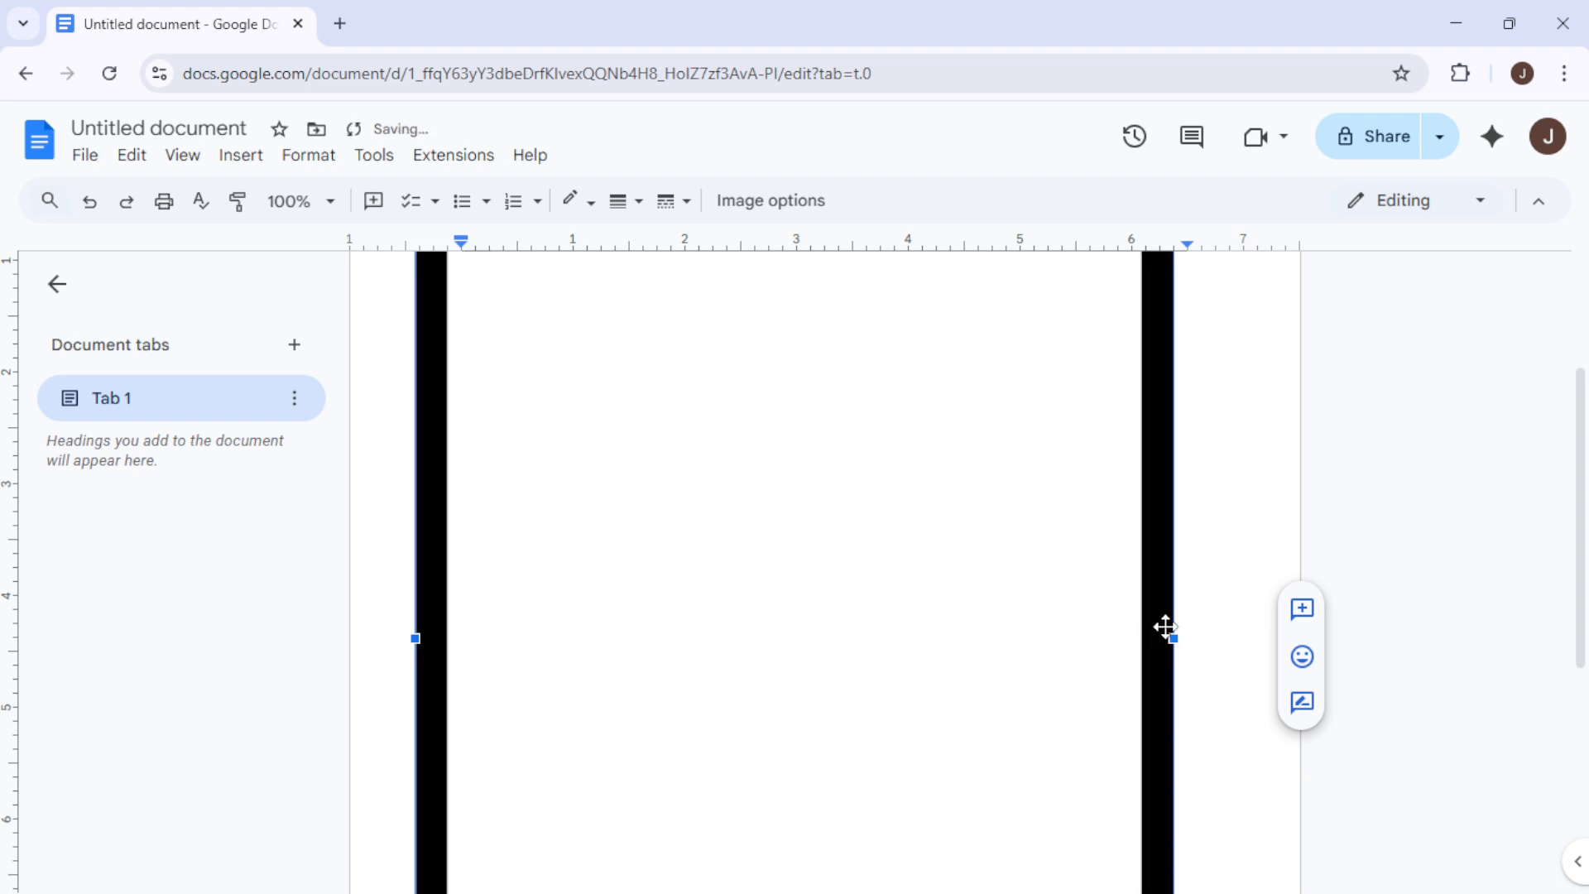
left_click_drag(1172, 638, 1214, 642)
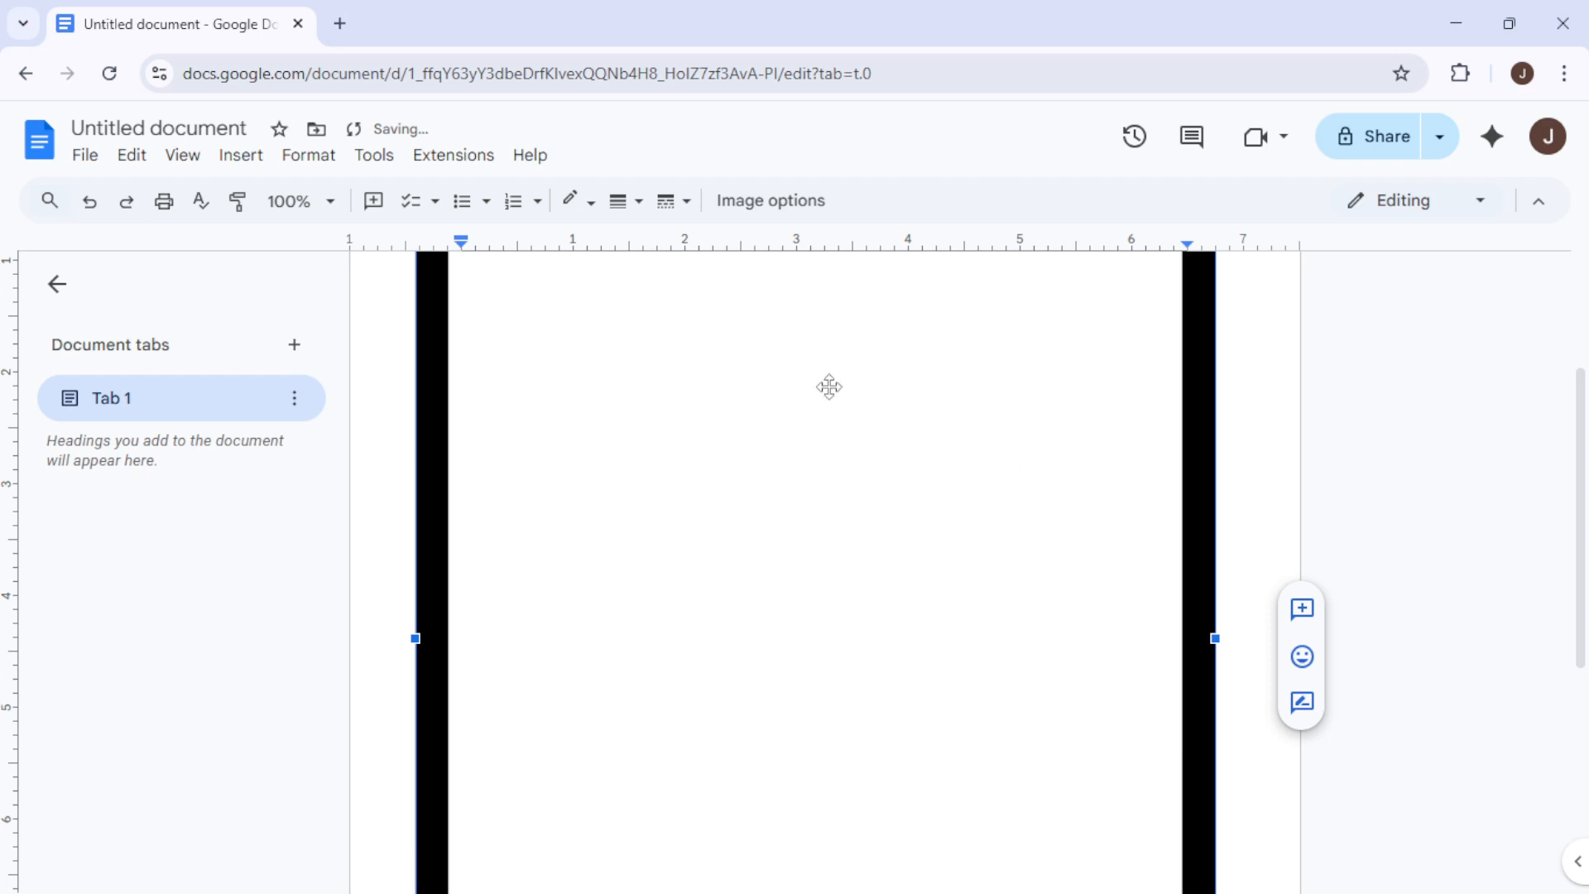
Zoom the document to 50% and deselect the border drawing
scroll(848, 585, "up", 3)
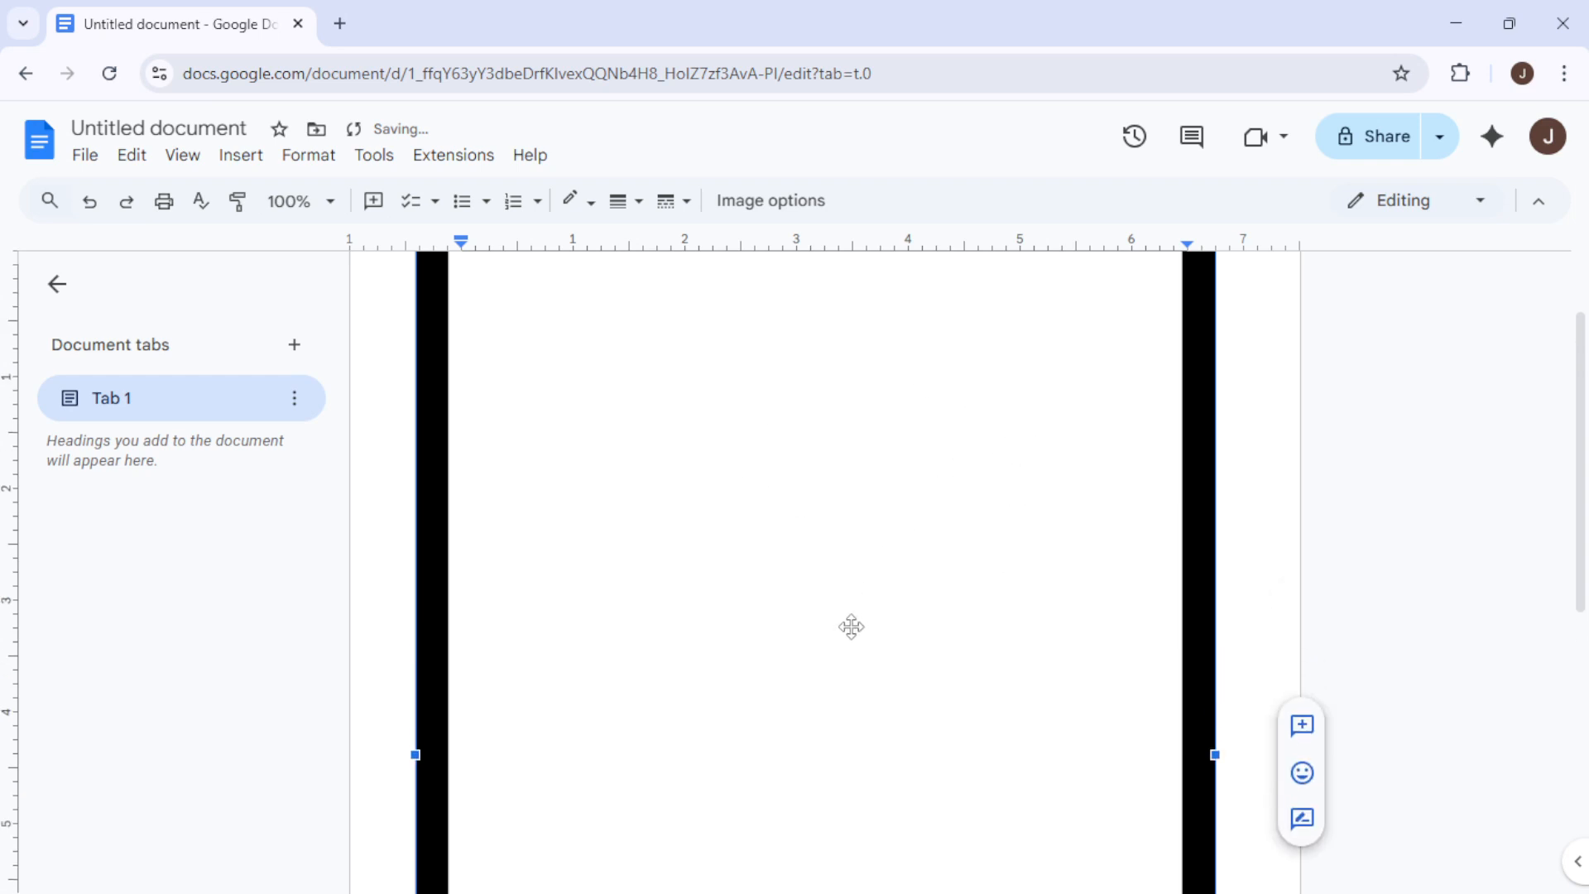
scroll(797, 606, "up", 1)
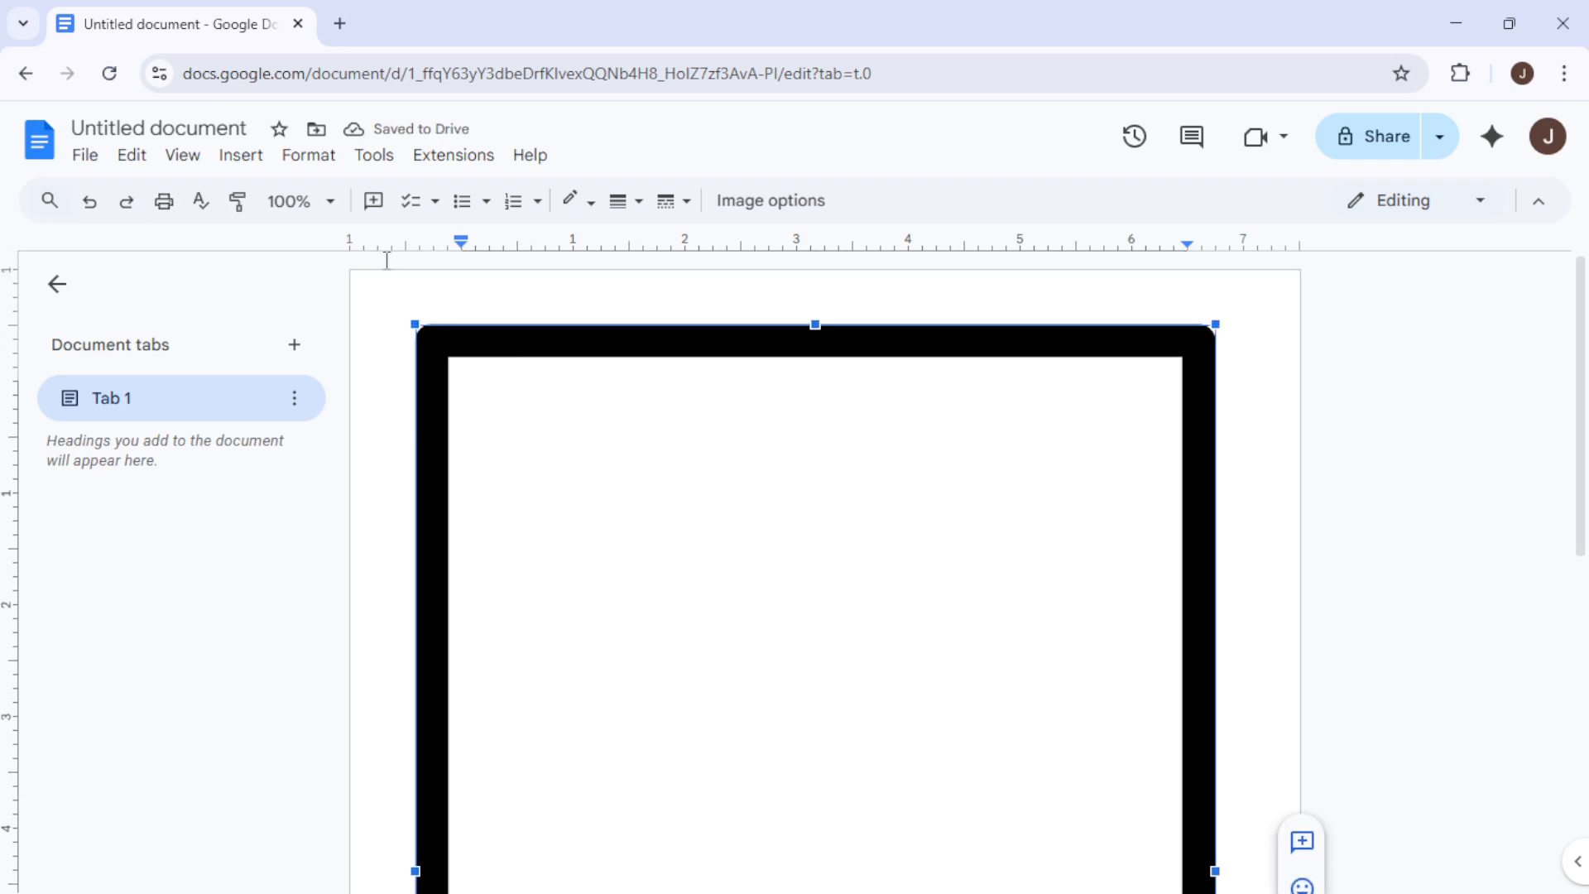
left_click(320, 202)
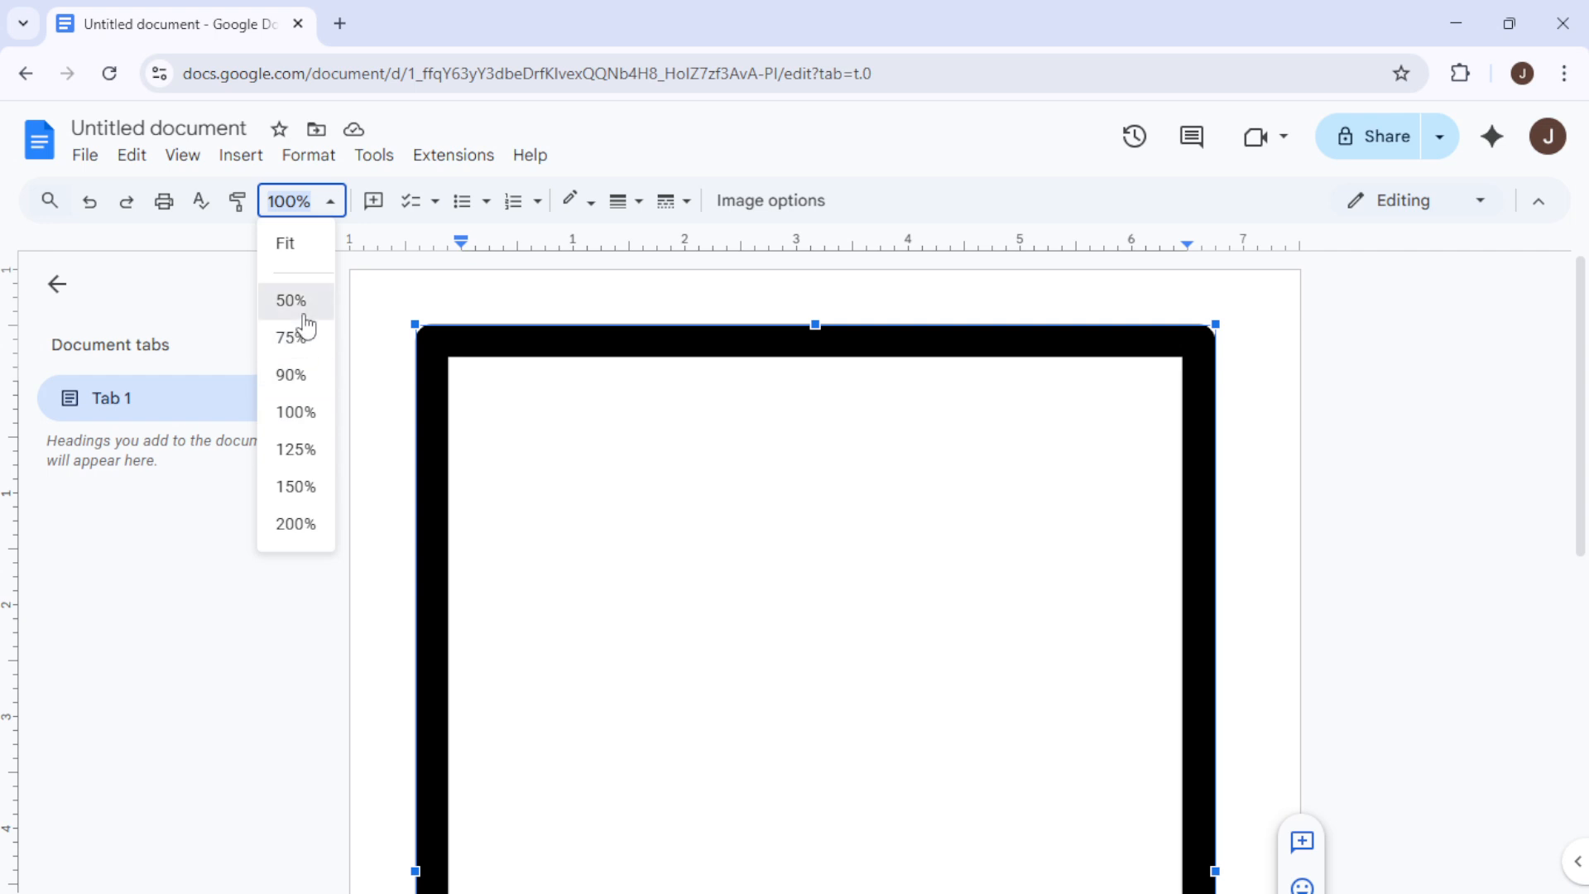
left_click(305, 316)
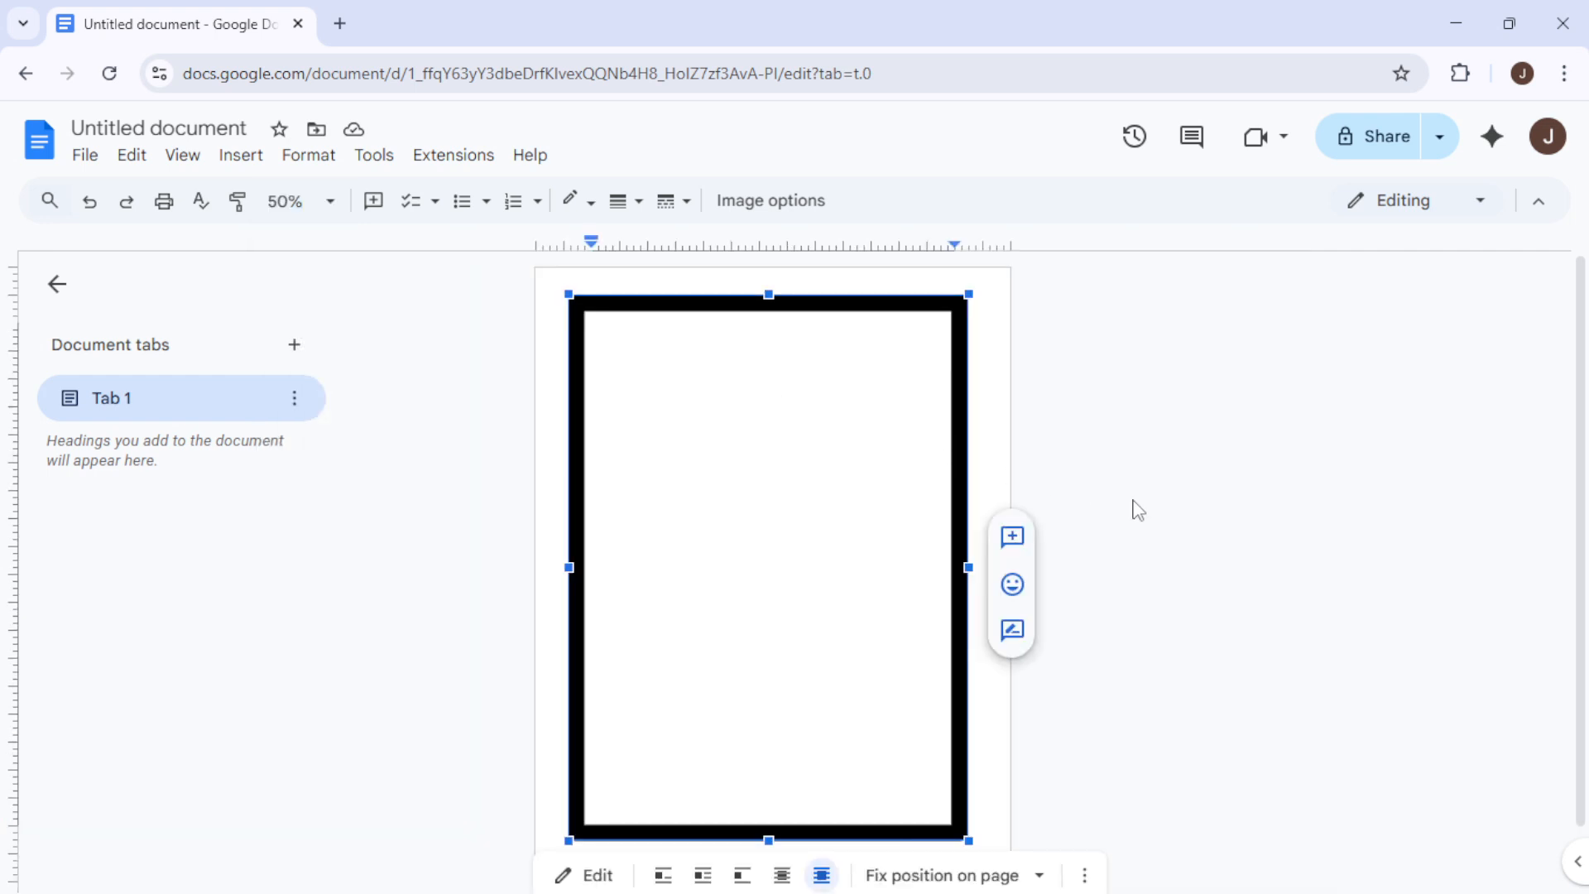
left_click(1248, 497)
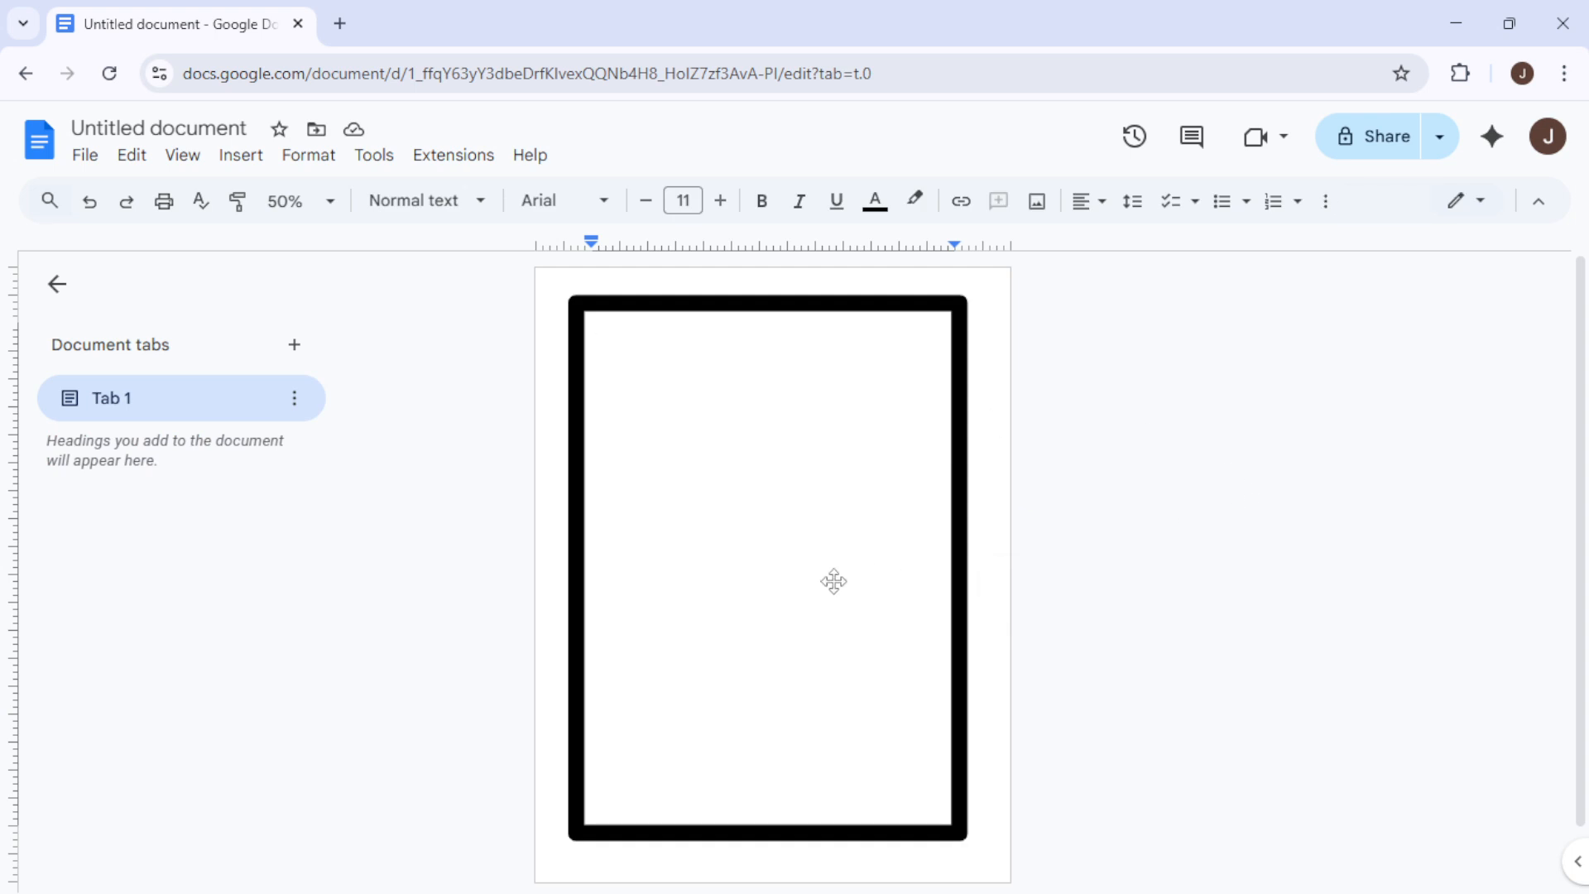
Nudge the border drawing slightly to centre it on the page, then deselect it
scroll(801, 589, "down", 2)
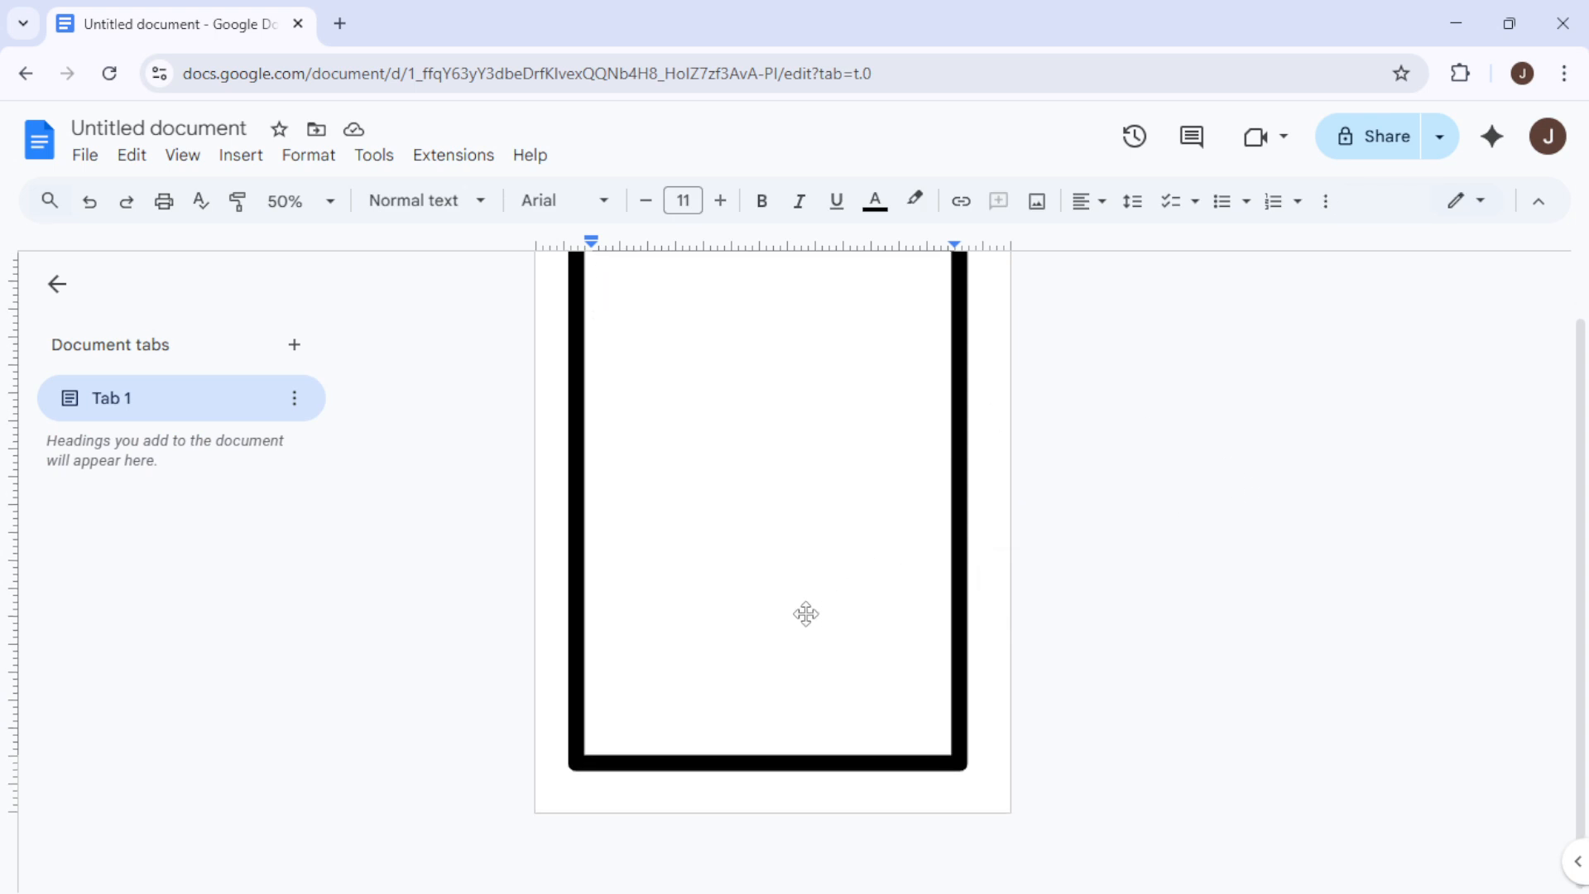
left_click(809, 603)
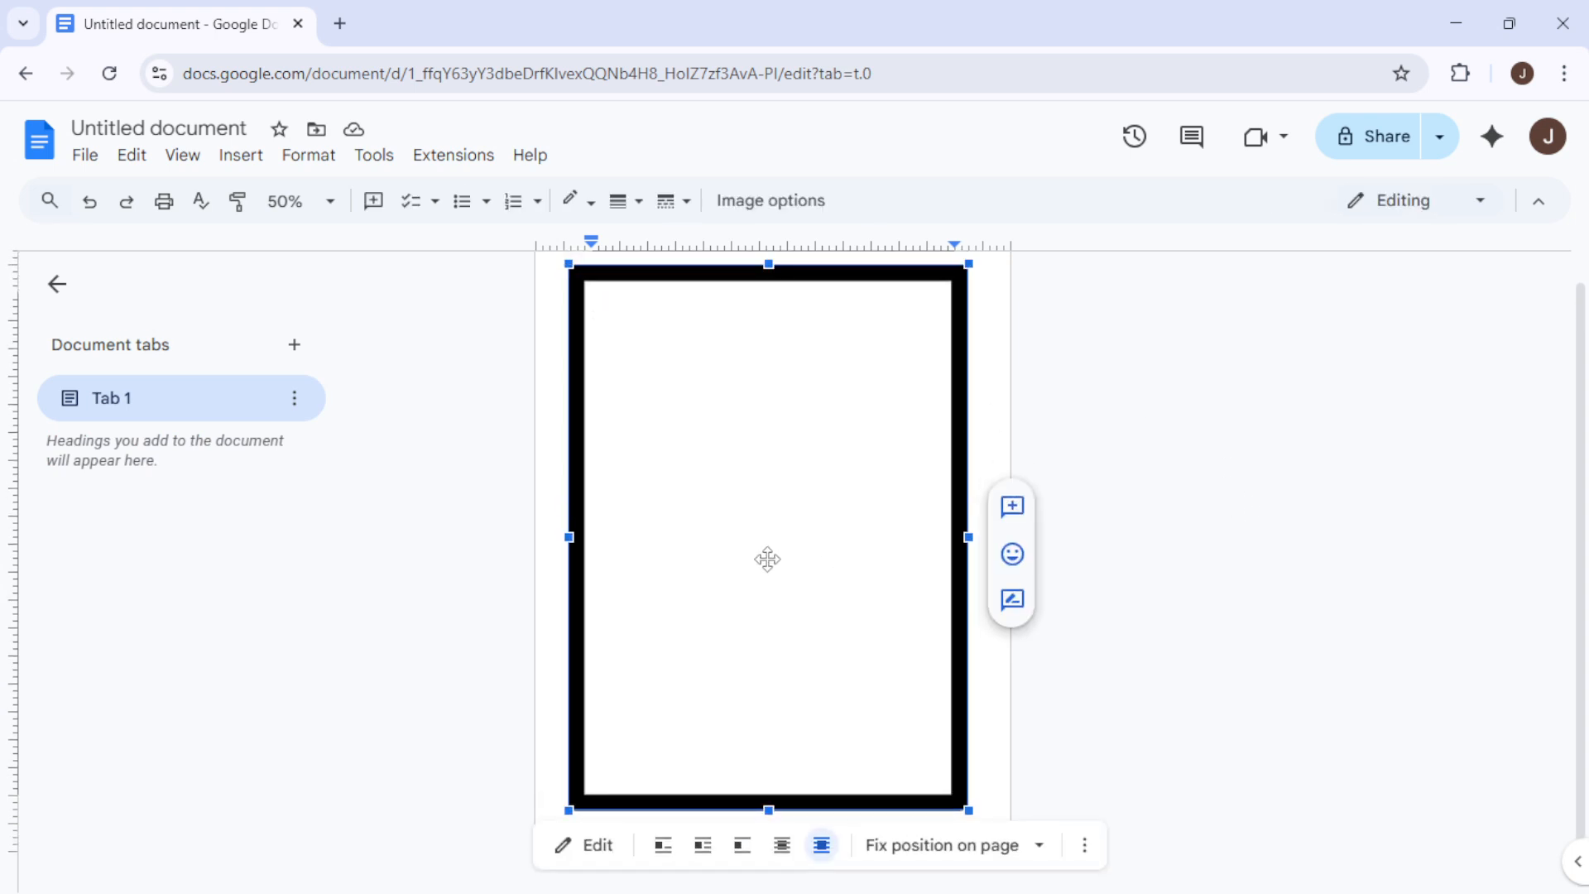
left_click_drag(767, 560, 768, 574)
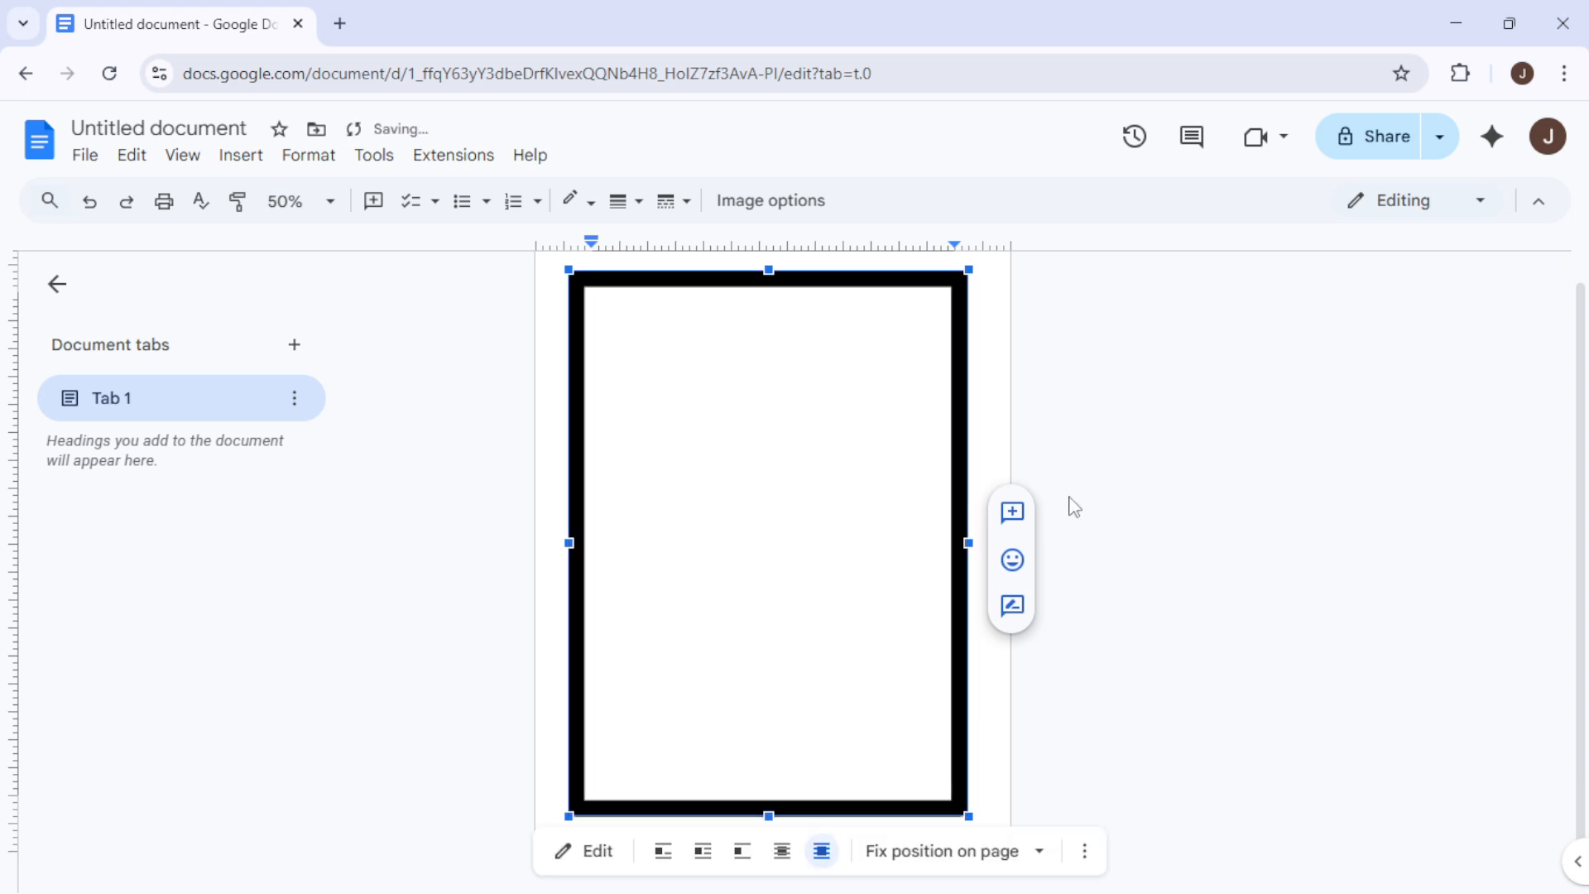
left_click(1199, 536)
scroll(877, 583, "up", 1)
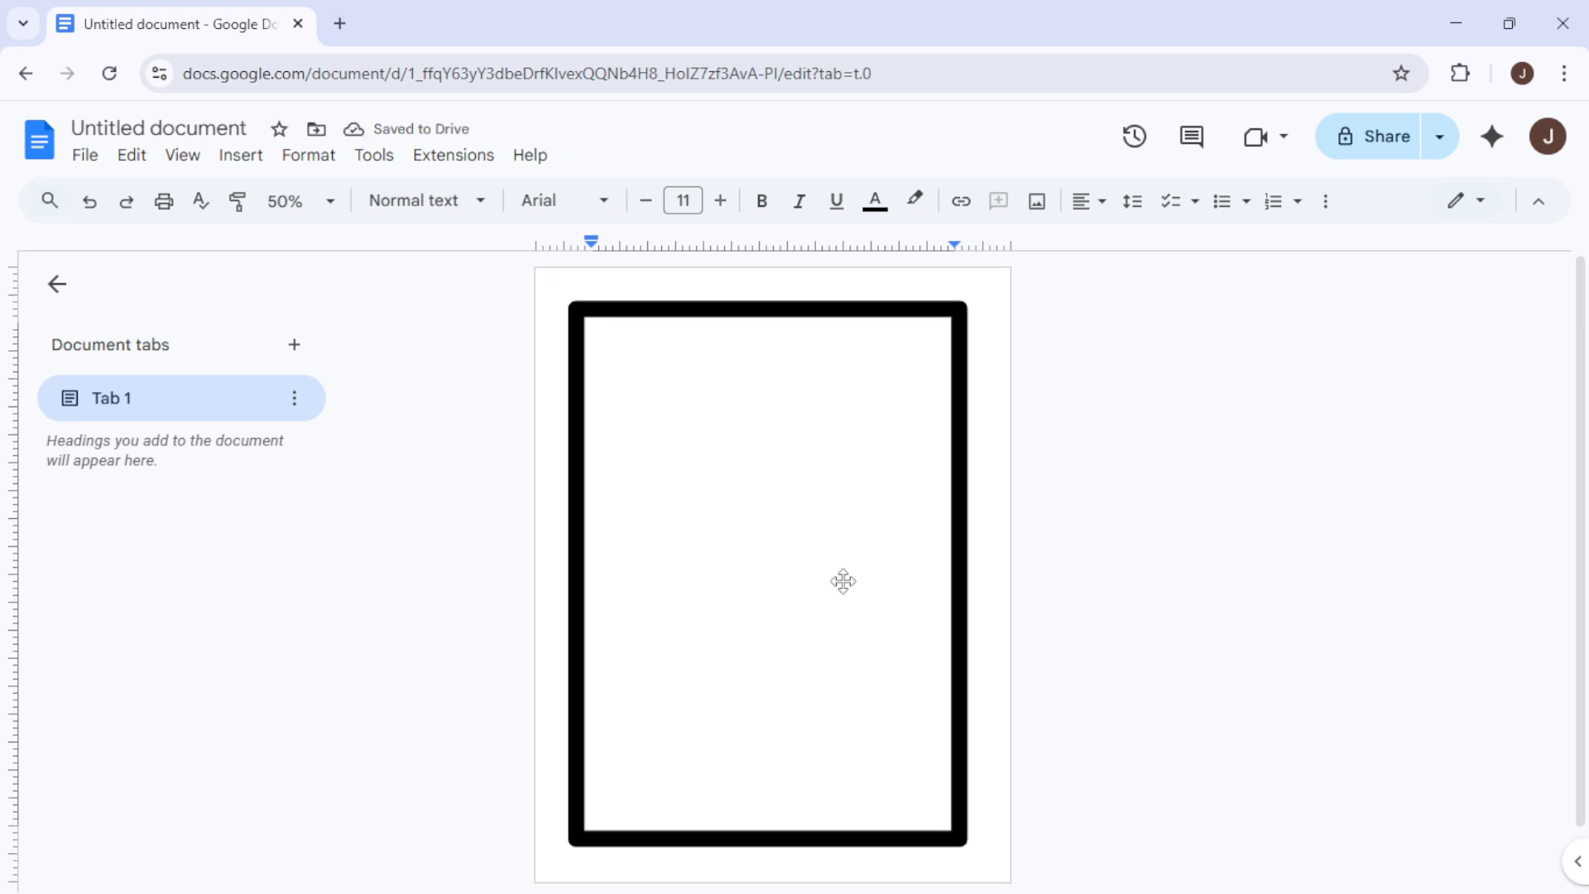
left_click(843, 582)
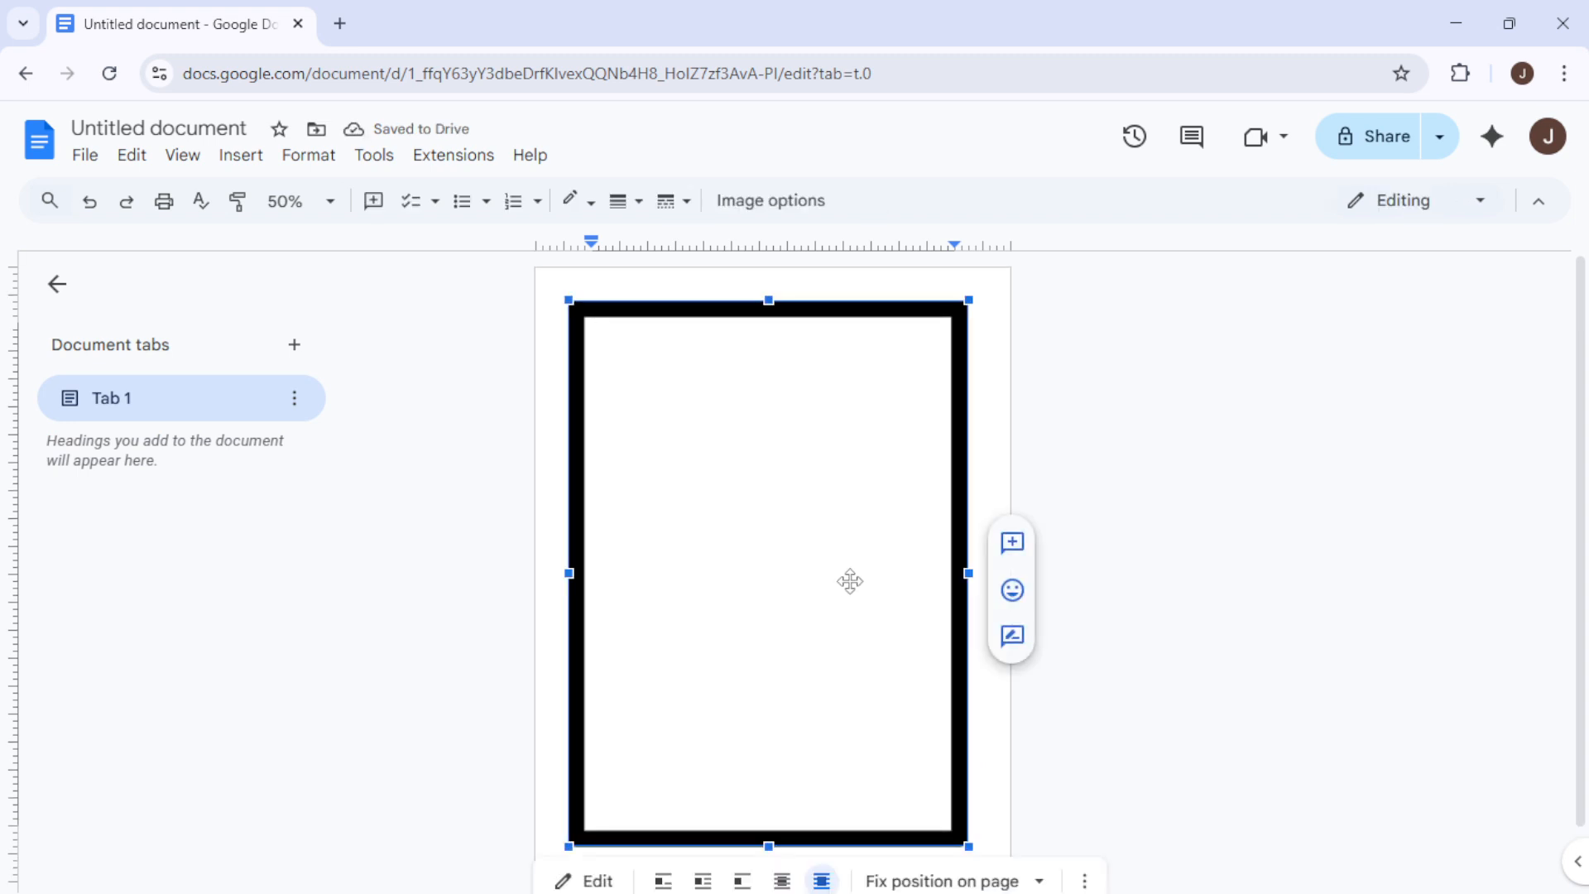
left_click_drag(851, 581, 853, 581)
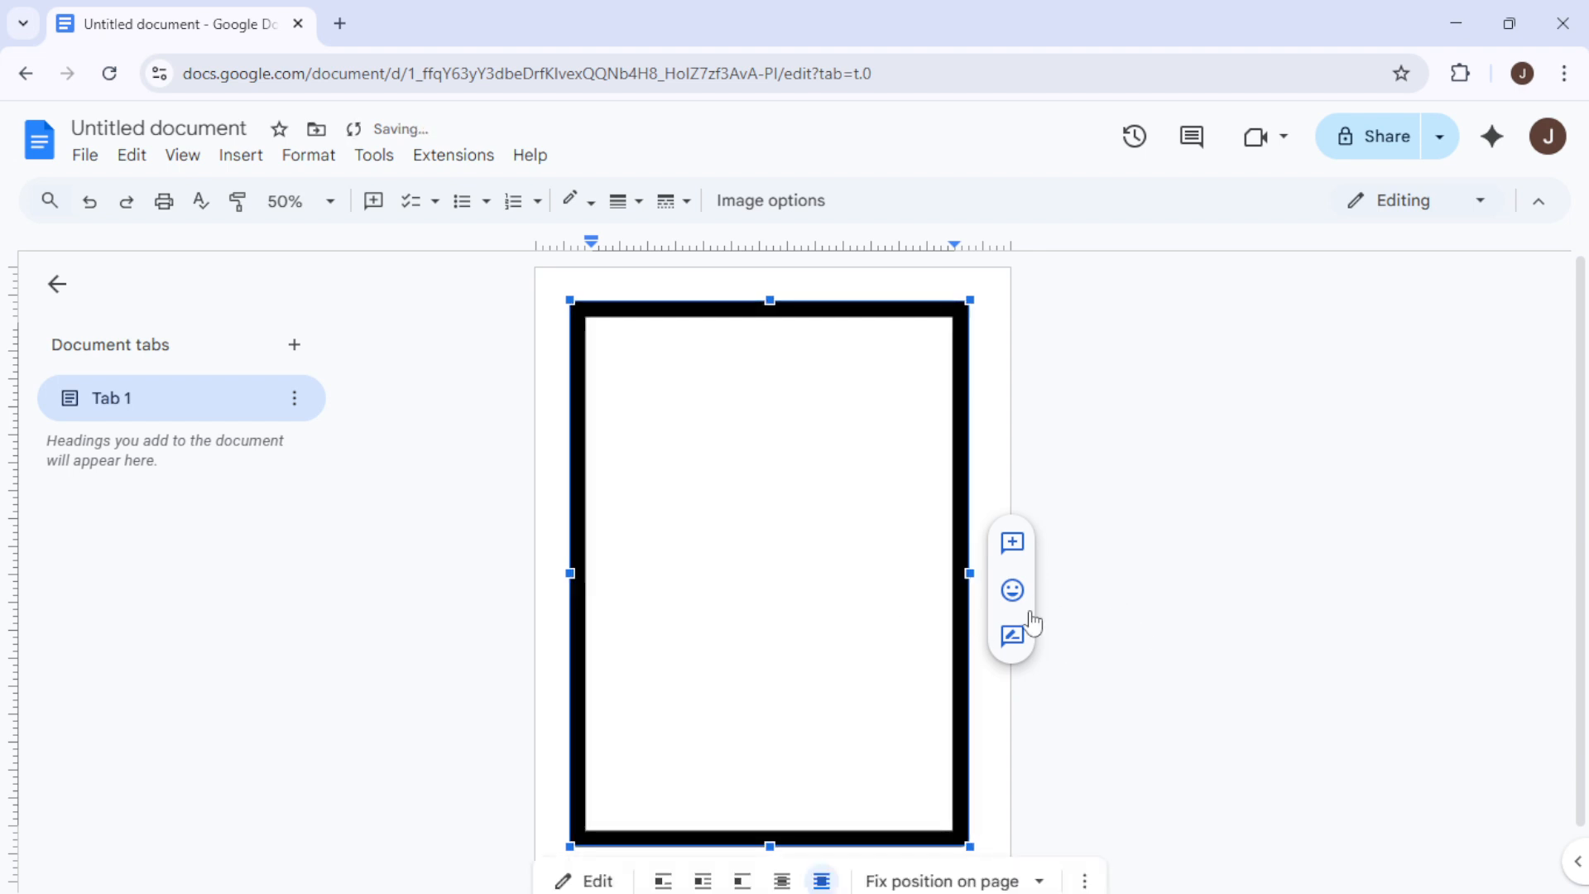
left_click(1251, 625)
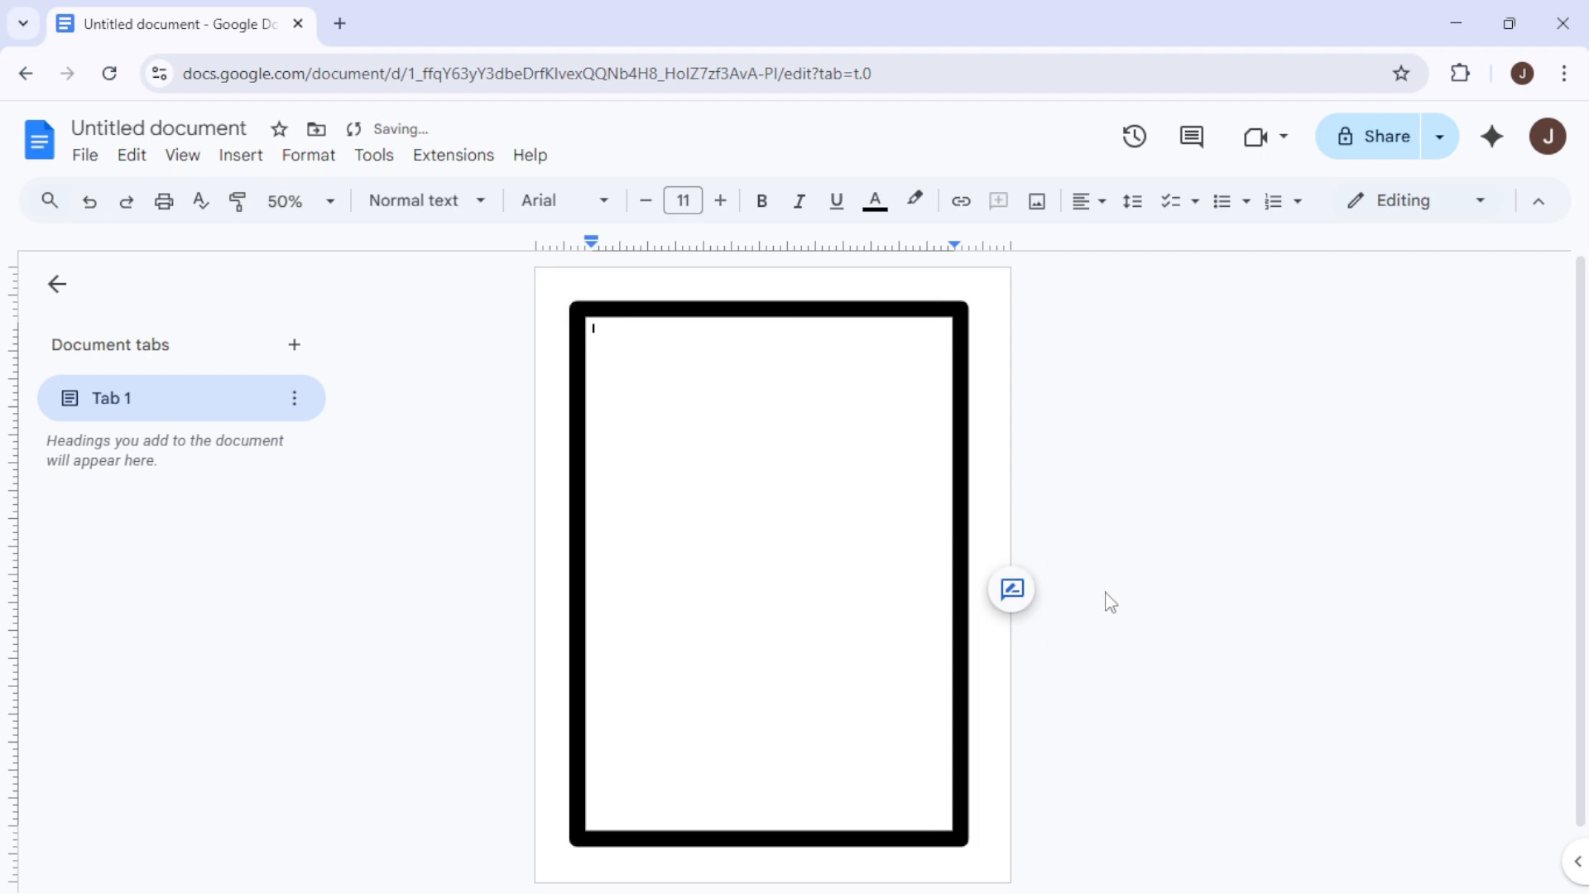